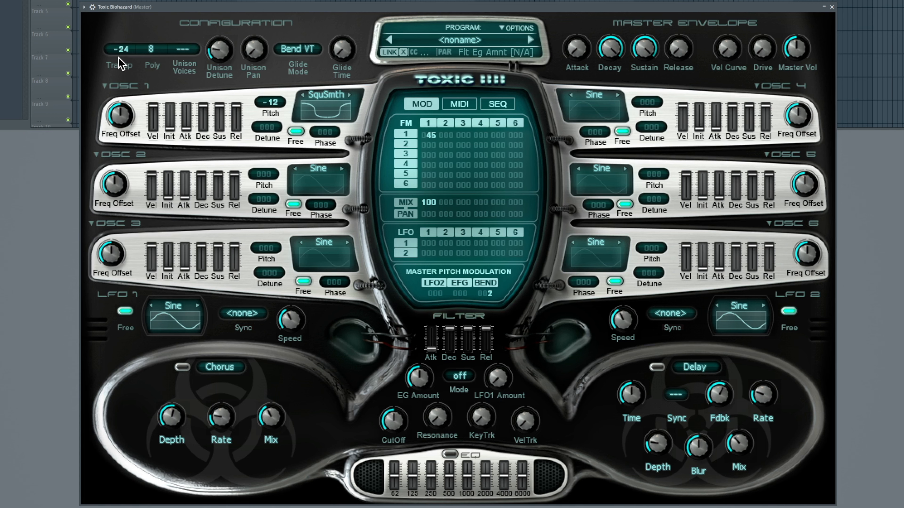
# Set the transposition to 0 and look through the available polyphony choices
pyautogui.moveTo(121, 49)
pyautogui.mouseDown()
pyautogui.moveTo(121, 35)
pyautogui.moveTo(122, 49)
pyautogui.mouseUp()
pyautogui.click(151, 48)
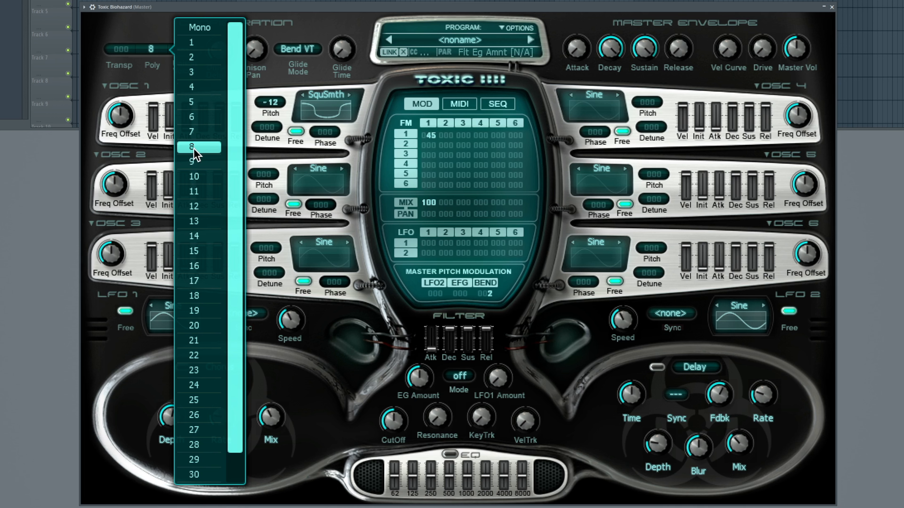
pyautogui.moveTo(239, 171); pyautogui.dragTo(227, 101)
pyautogui.click(155, 25)
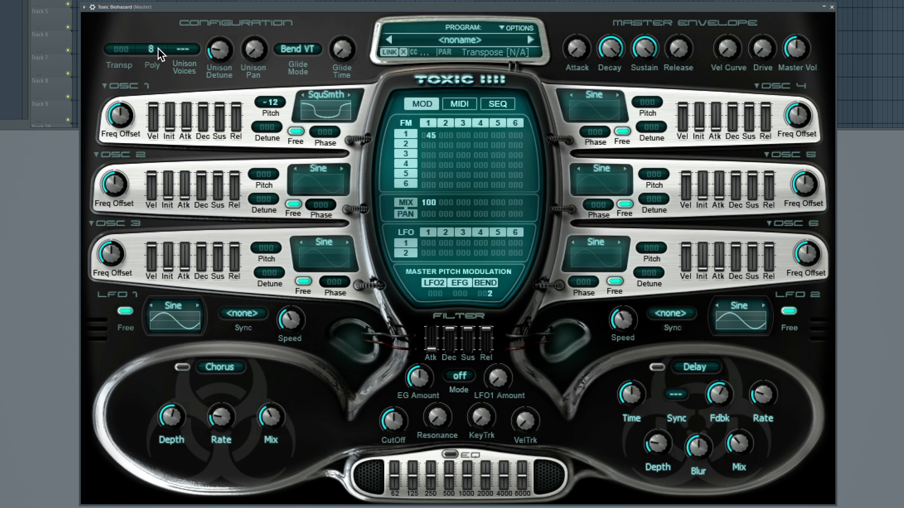
# Set the unison voices to 8, adjust the unison detune and raise the unison pan
pyautogui.click(185, 50)
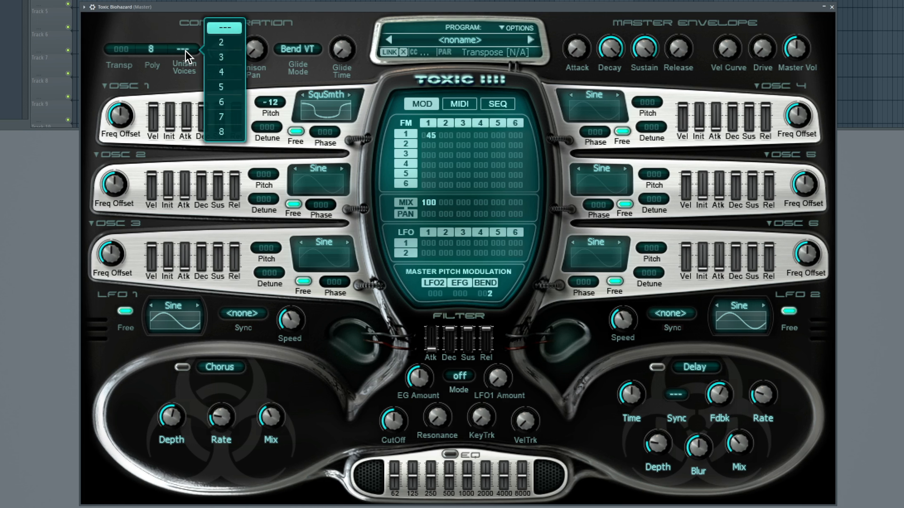
pyautogui.click(216, 132)
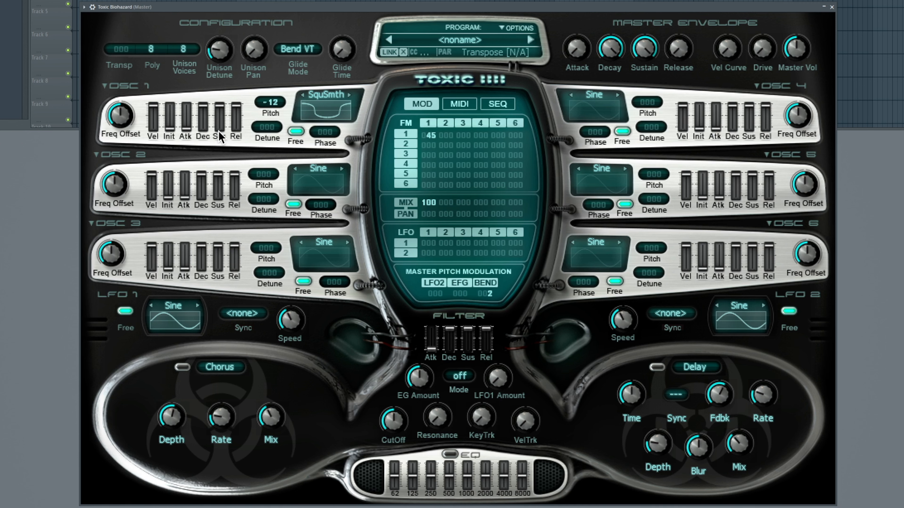
pyautogui.click(184, 50)
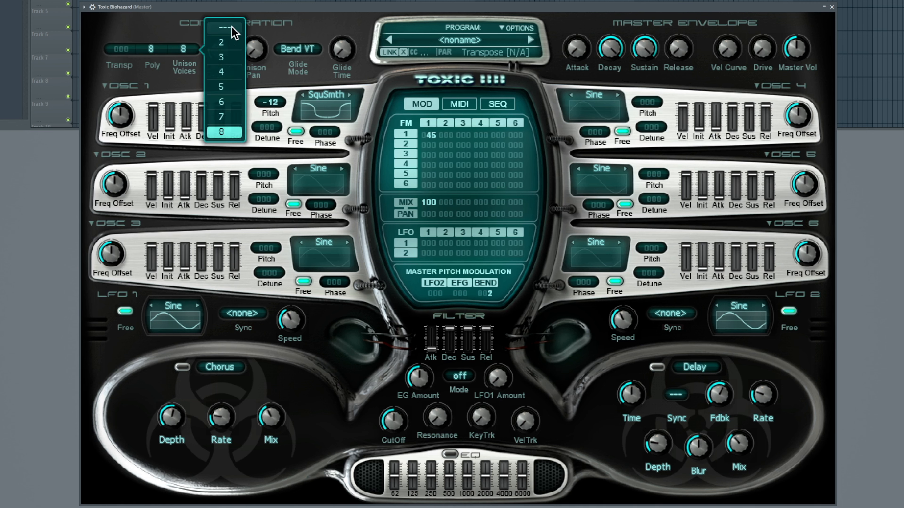
pyautogui.click(231, 26)
pyautogui.click(183, 49)
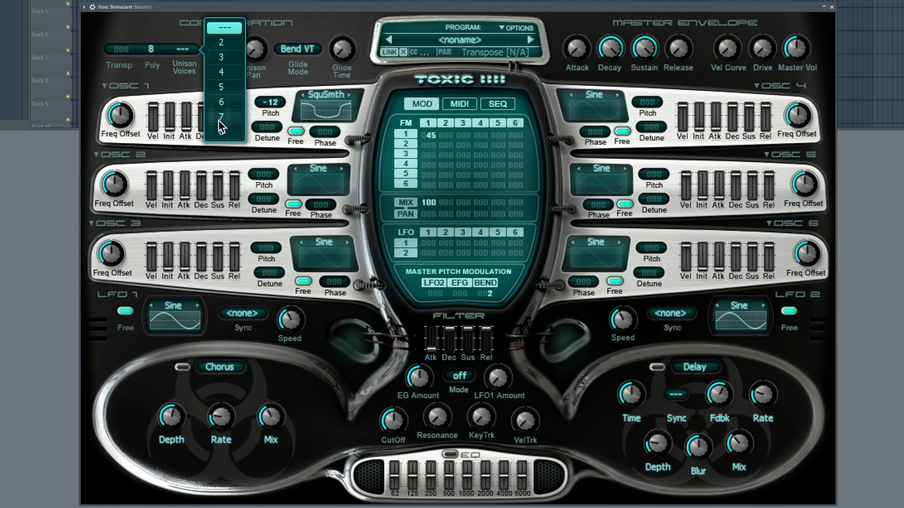
pyautogui.click(217, 129)
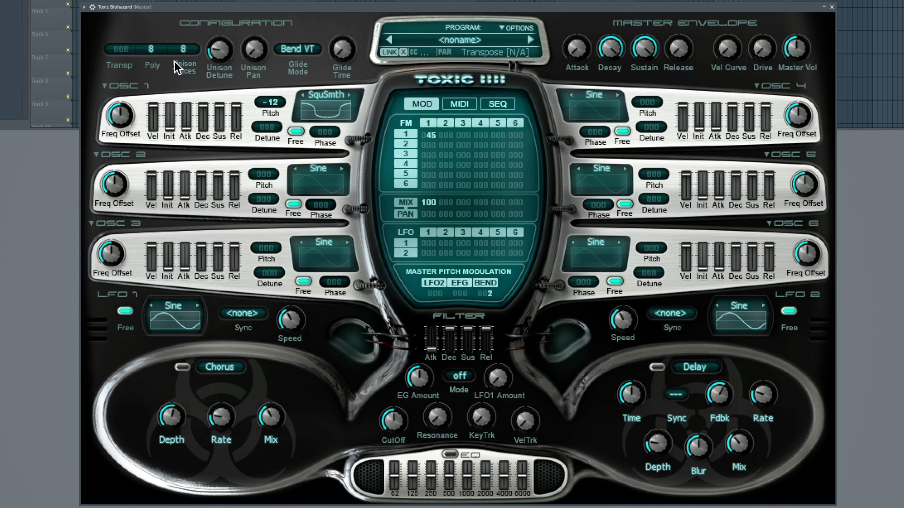
pyautogui.moveTo(218, 55)
pyautogui.mouseDown()
pyautogui.moveTo(218, 39)
pyautogui.moveTo(219, 54)
pyautogui.mouseUp()
pyautogui.moveTo(259, 58)
pyautogui.mouseDown()
pyautogui.moveTo(259, 34)
pyautogui.moveTo(255, 54)
pyautogui.mouseUp()
# Raise the glide time to a medium amount and view the glide mode choices
pyautogui.moveTo(343, 48); pyautogui.dragTo(342, 10)
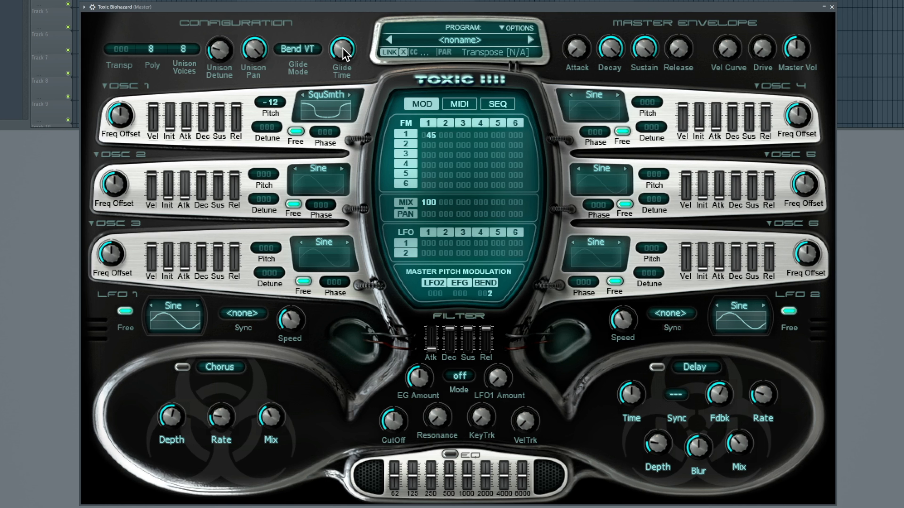
pyautogui.click(311, 50)
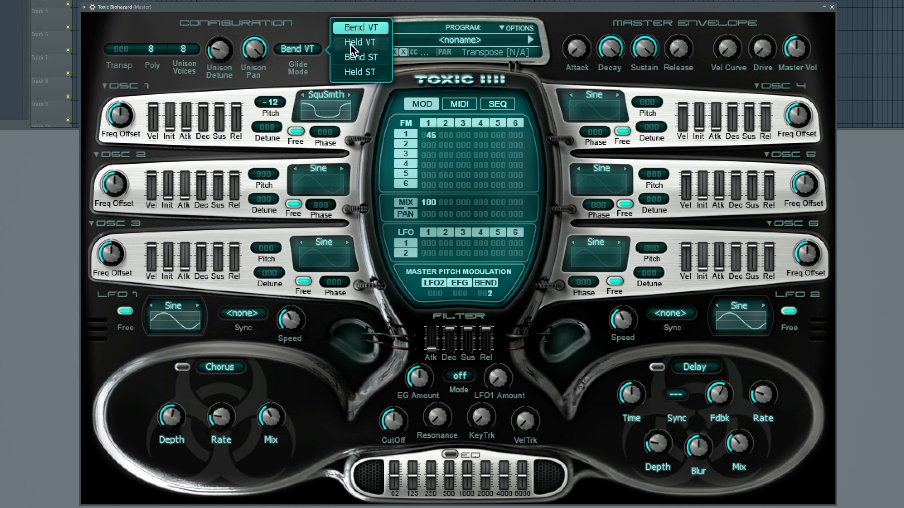
pyautogui.click(305, 30)
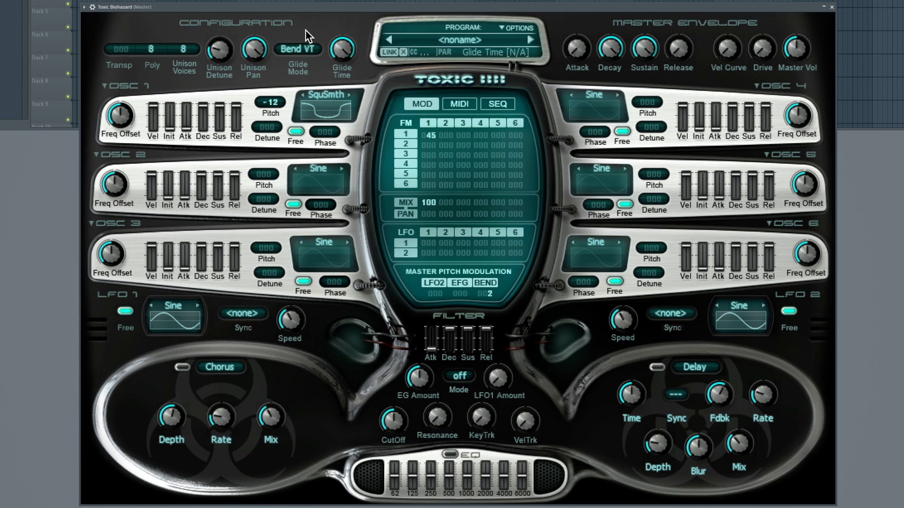
pyautogui.moveTo(341, 49); pyautogui.dragTo(341, 60)
# Swap the Chorus and Delay effects, and reset the whole program to its default settings
pyautogui.click(513, 28)
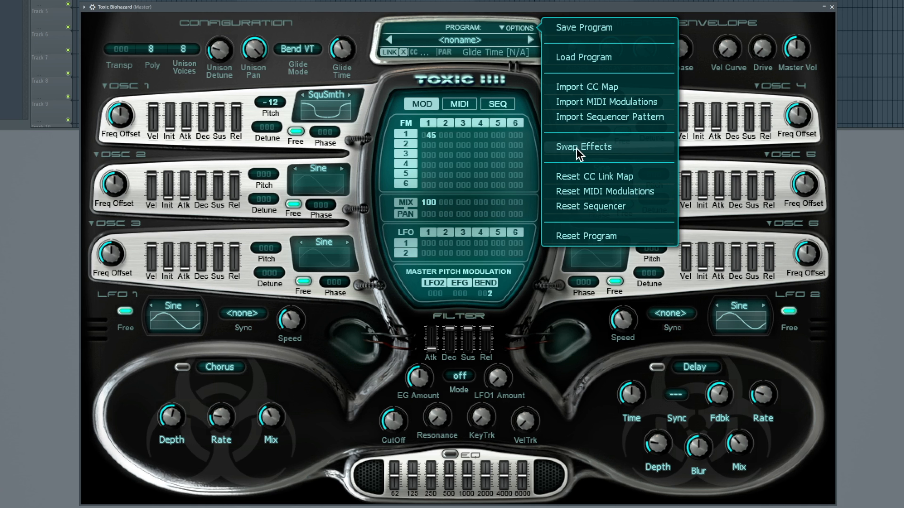
pyautogui.click(584, 148)
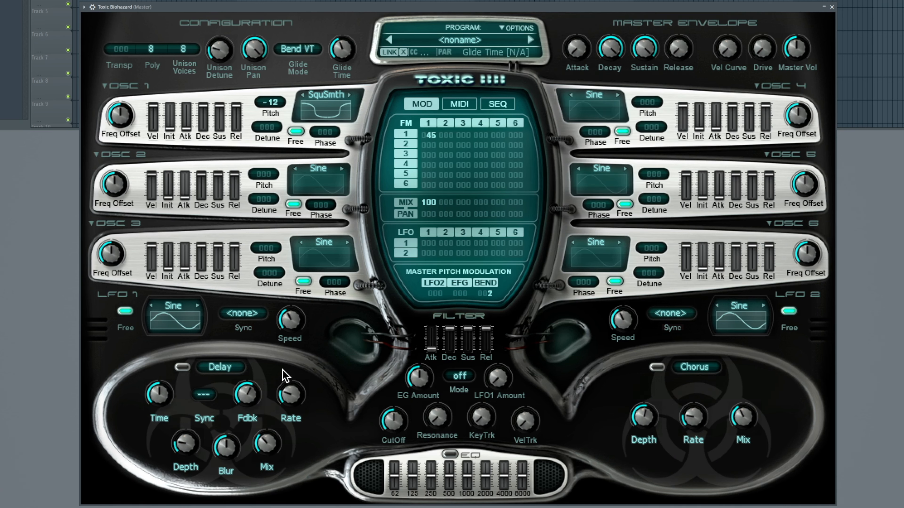
pyautogui.click(524, 28)
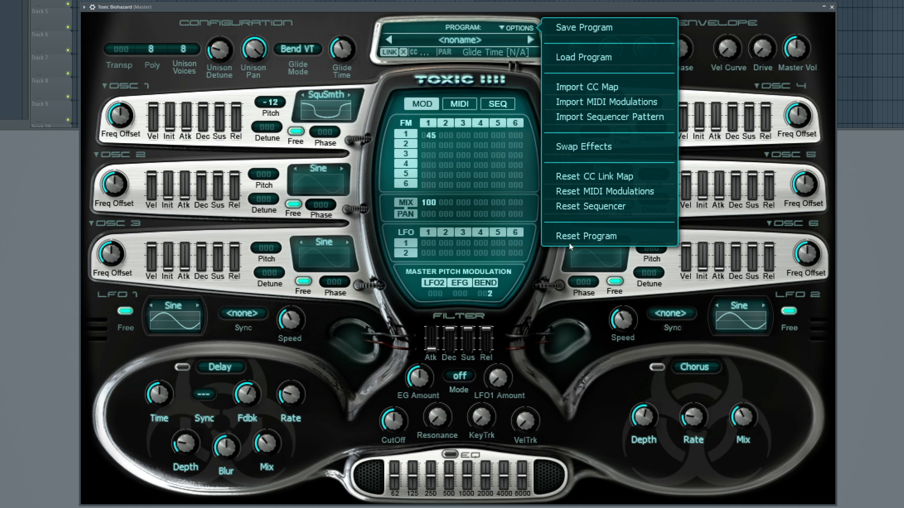
pyautogui.click(596, 239)
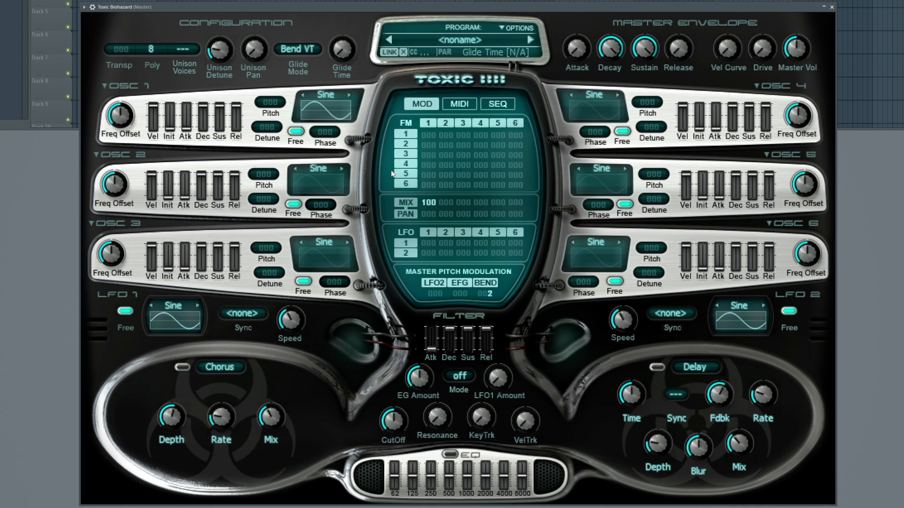
# Try the presets Amber, Ambient, Attack and BigHit from the Leads bank of the presets library
pyautogui.click(517, 28)
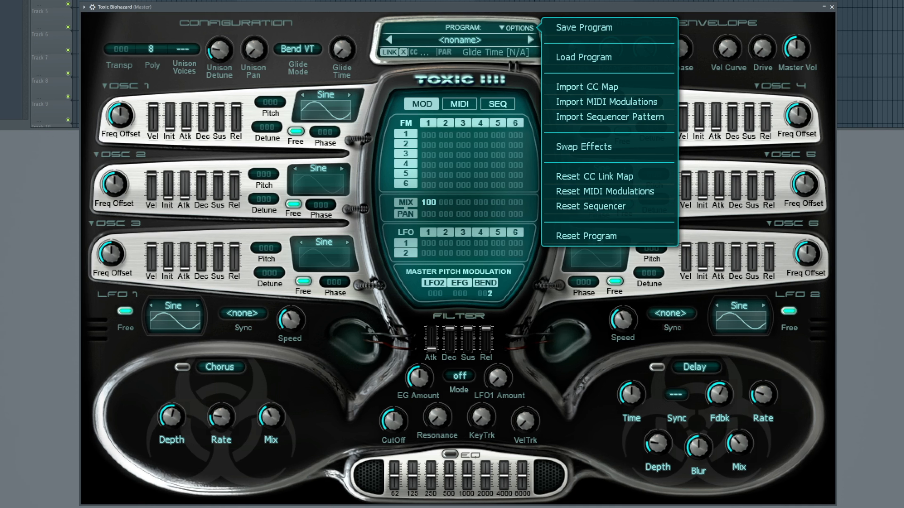
pyautogui.click(468, 39)
pyautogui.click(468, 39)
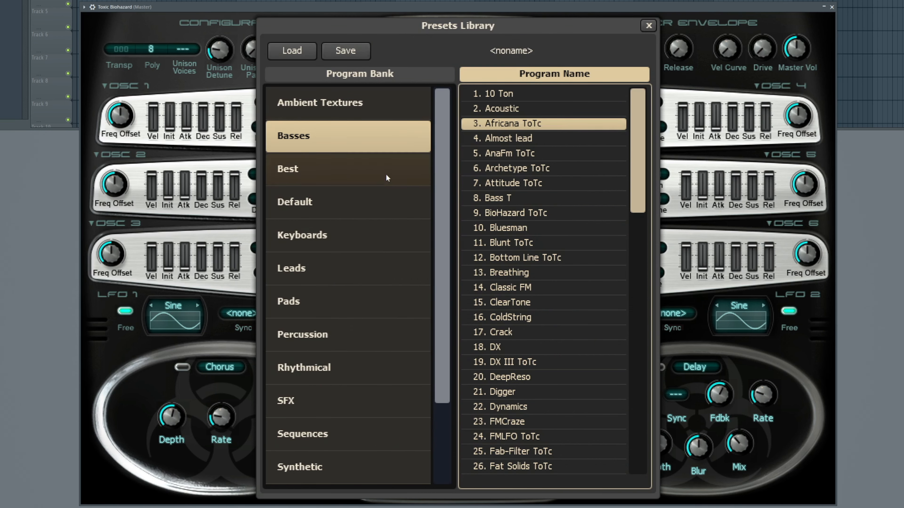
pyautogui.click(334, 268)
pyautogui.click(503, 94)
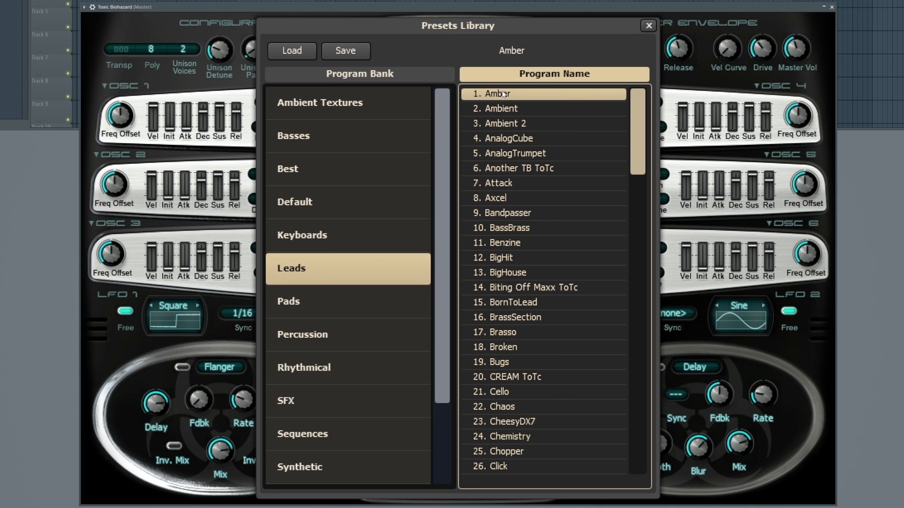
pyautogui.click(509, 112)
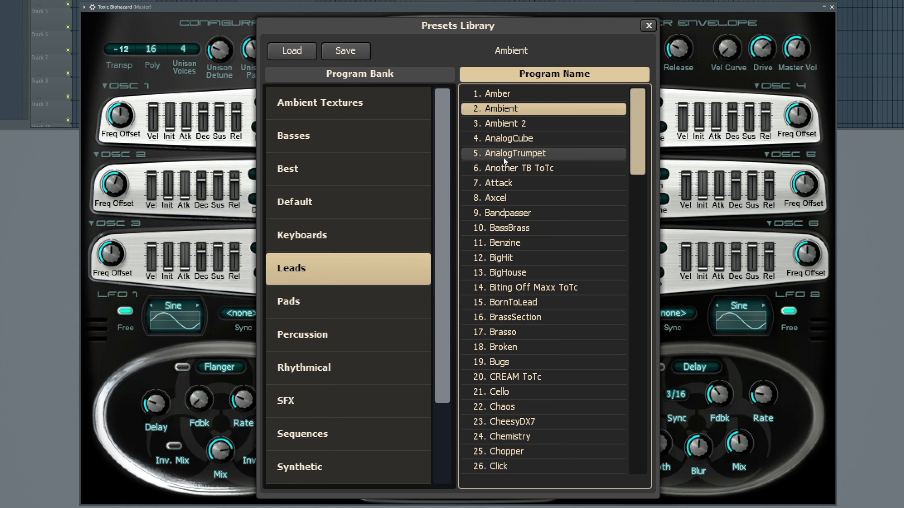
pyautogui.click(504, 184)
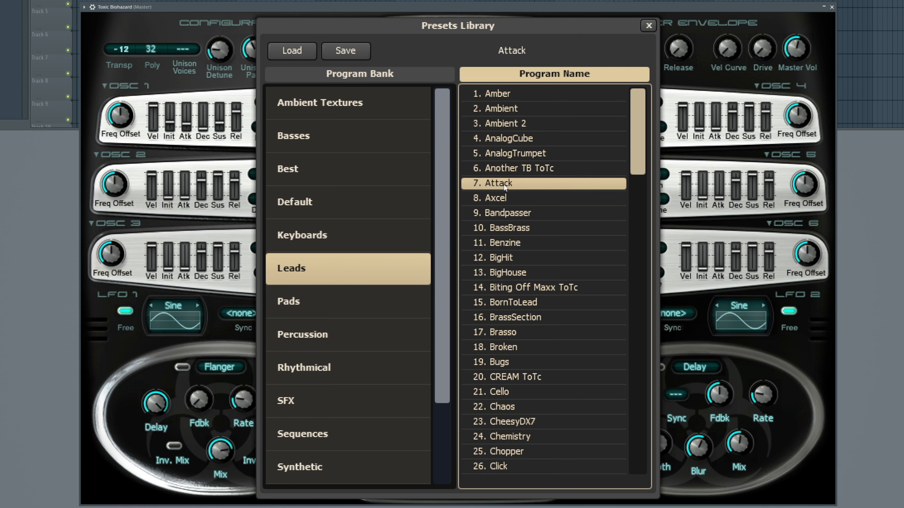
pyautogui.click(498, 259)
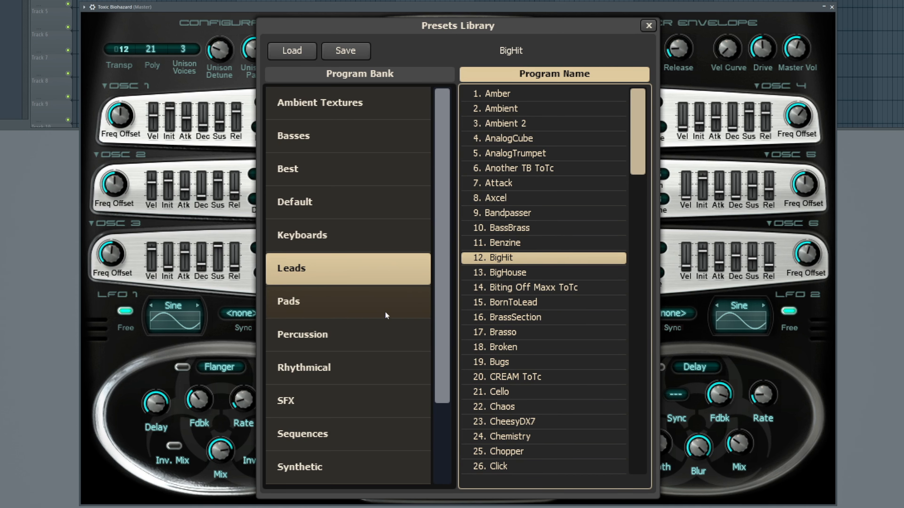
pyautogui.click(648, 26)
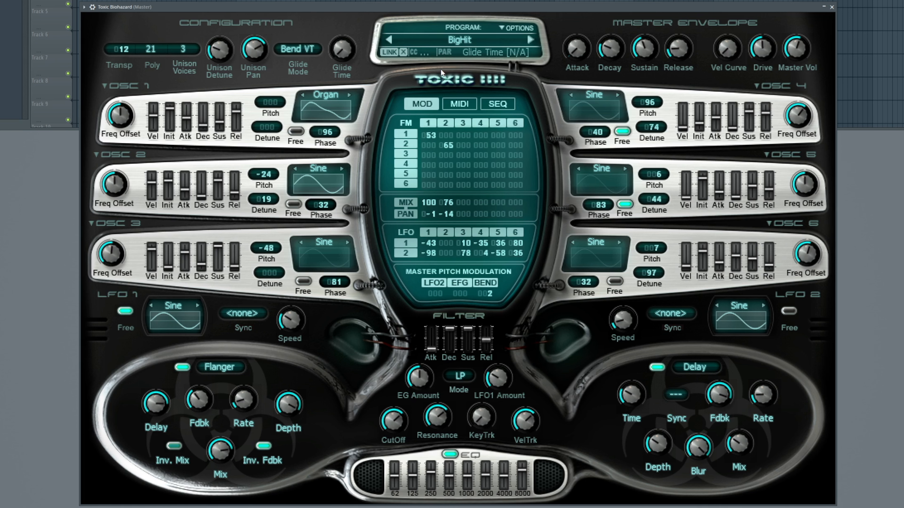
# Reset the loaded preset to the default program and view the copy, paste and reset options of OSC 1
pyautogui.click(517, 28)
pyautogui.click(574, 173)
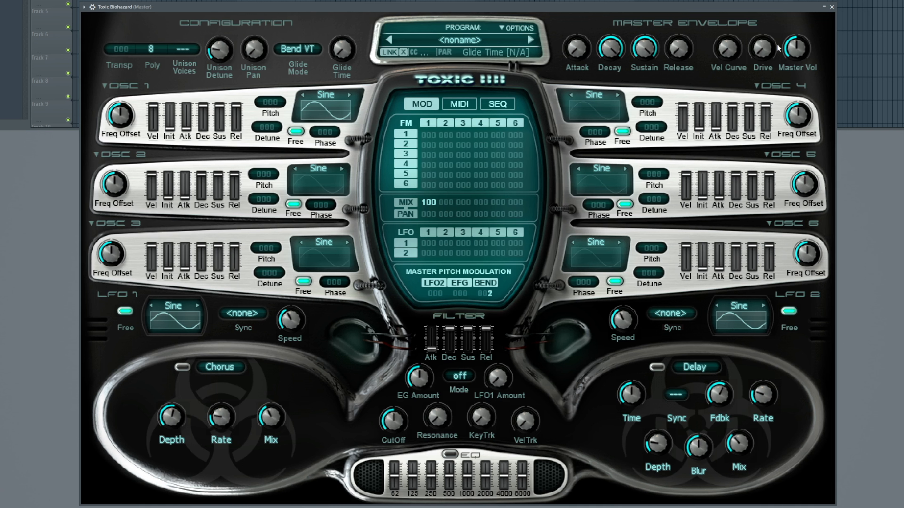
pyautogui.moveTo(761, 52); pyautogui.dragTo(761, 53)
pyautogui.rightClick(108, 85)
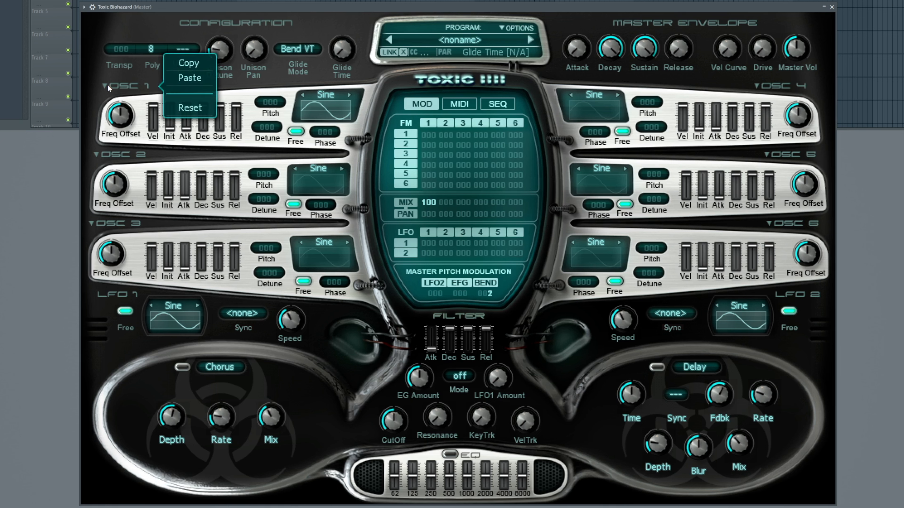
pyautogui.click(108, 84)
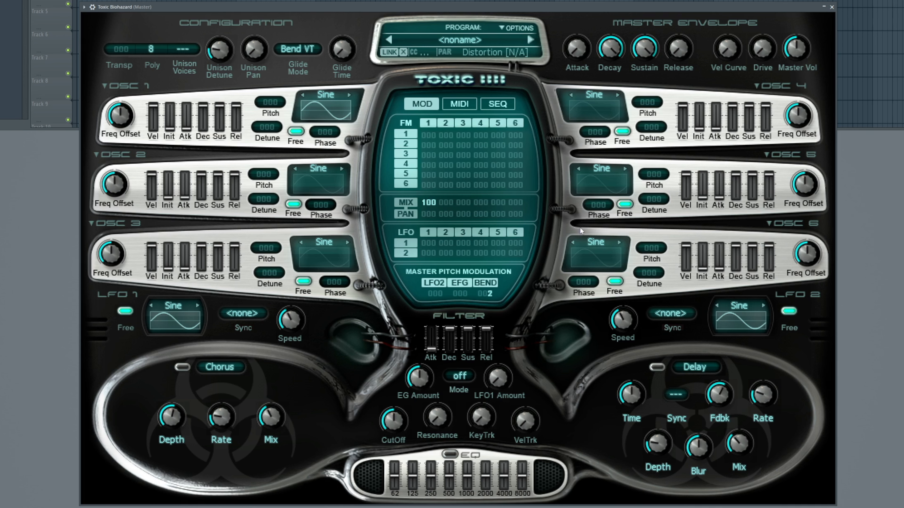
# Try out the frequency offset, velocity and pitch controls of OSC 1
pyautogui.click(122, 120)
pyautogui.moveTo(122, 120)
pyautogui.mouseDown()
pyautogui.moveTo(122, 136)
pyautogui.moveTo(122, 105)
pyautogui.moveTo(123, 120)
pyautogui.mouseUp()
pyautogui.moveTo(154, 104)
pyautogui.mouseDown()
pyautogui.moveTo(154, 123)
pyautogui.moveTo(154, 107)
pyautogui.mouseUp()
pyautogui.moveTo(267, 101); pyautogui.dragTo(263, 124)
# Turn off free run for OSC 1 and set its waveform to Saw
pyautogui.click(295, 131)
pyautogui.click(330, 95)
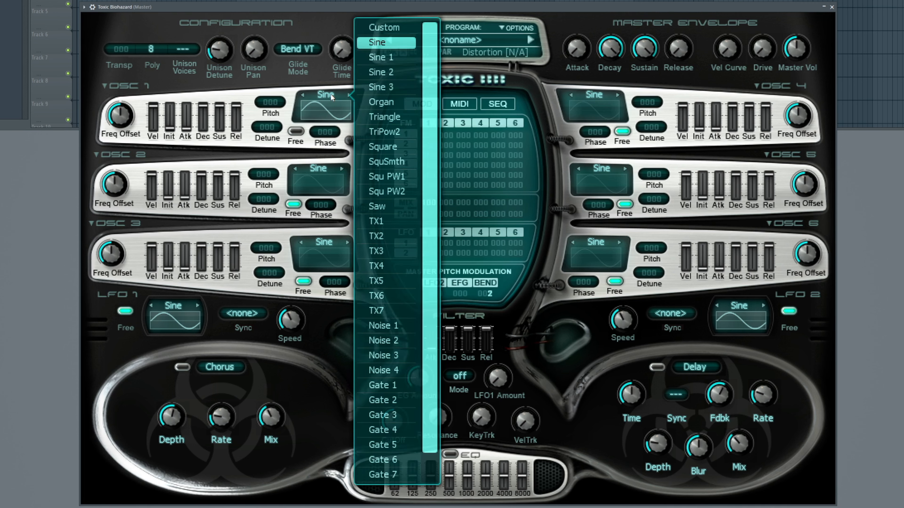
pyautogui.scroll(-1, 377, 226)
pyautogui.scroll(1, 378, 226)
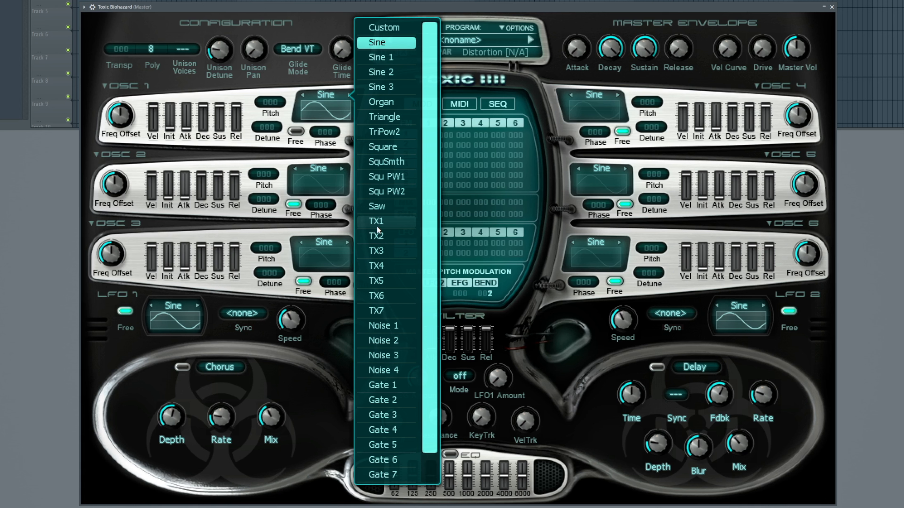
pyautogui.scroll(-1, 378, 226)
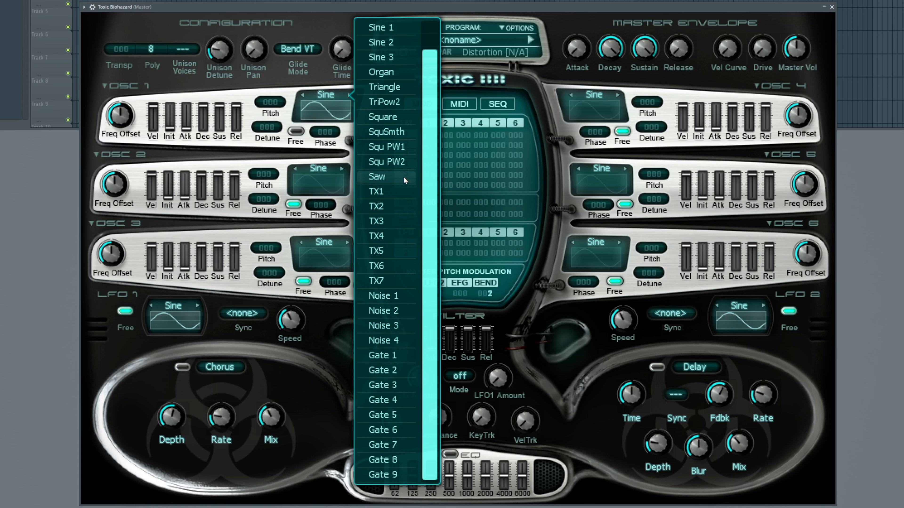
pyautogui.click(389, 176)
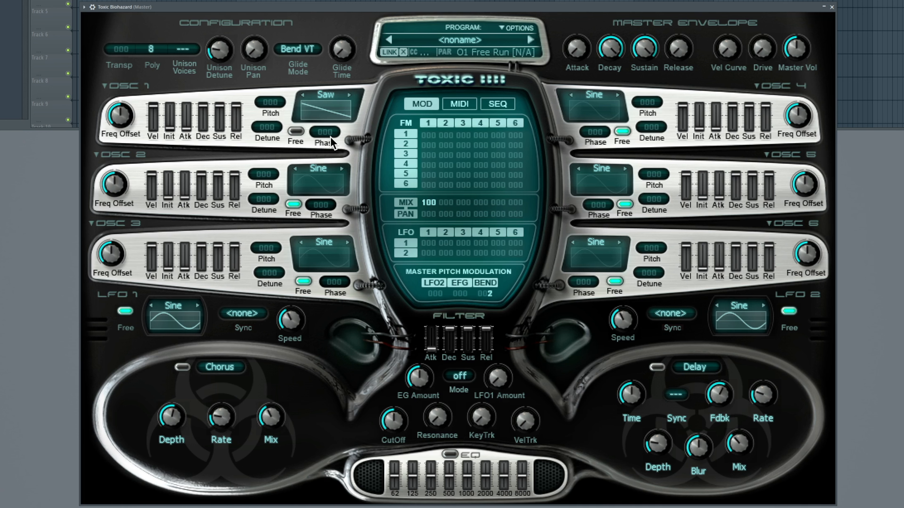
pyautogui.moveTo(327, 133)
pyautogui.mouseDown()
pyautogui.moveTo(327, 118)
pyautogui.moveTo(326, 149)
pyautogui.moveTo(326, 118)
pyautogui.moveTo(326, 149)
pyautogui.mouseUp()
# Copy the OSC 1 settings and view the paste option for OSC 4
pyautogui.click(106, 85)
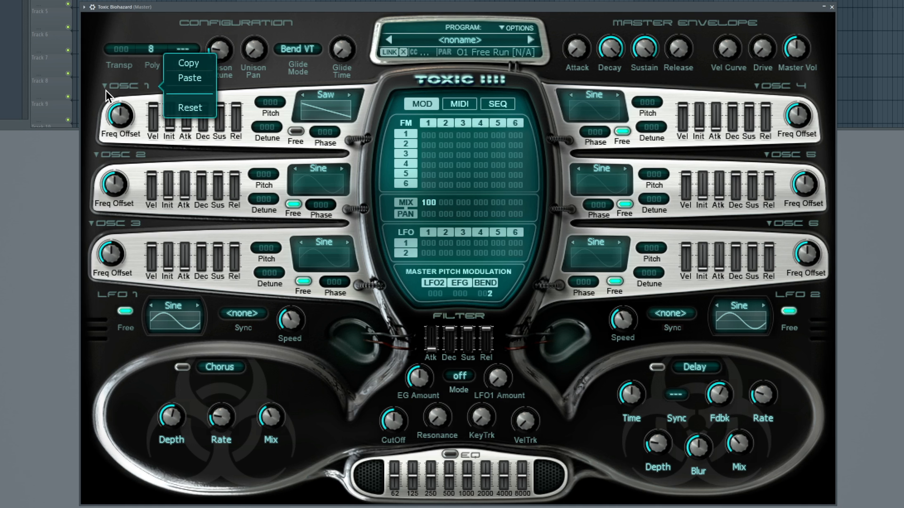
pyautogui.click(177, 64)
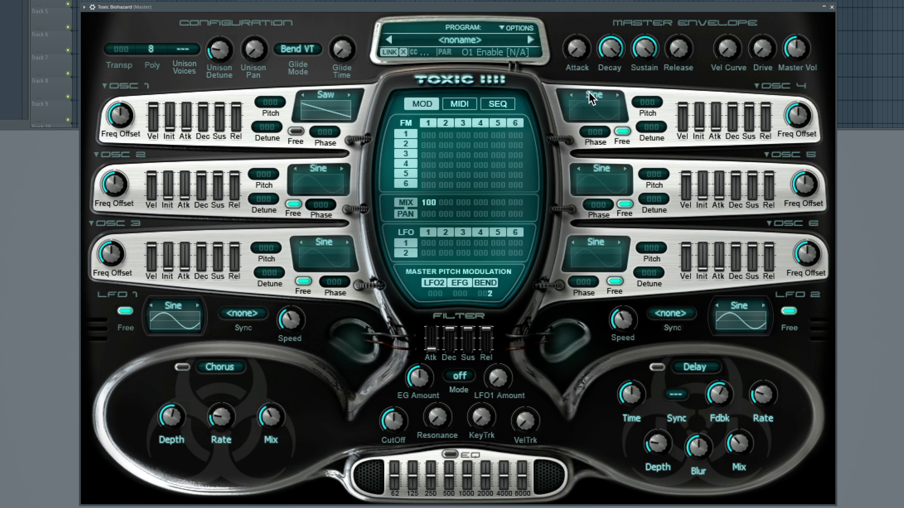
pyautogui.click(756, 86)
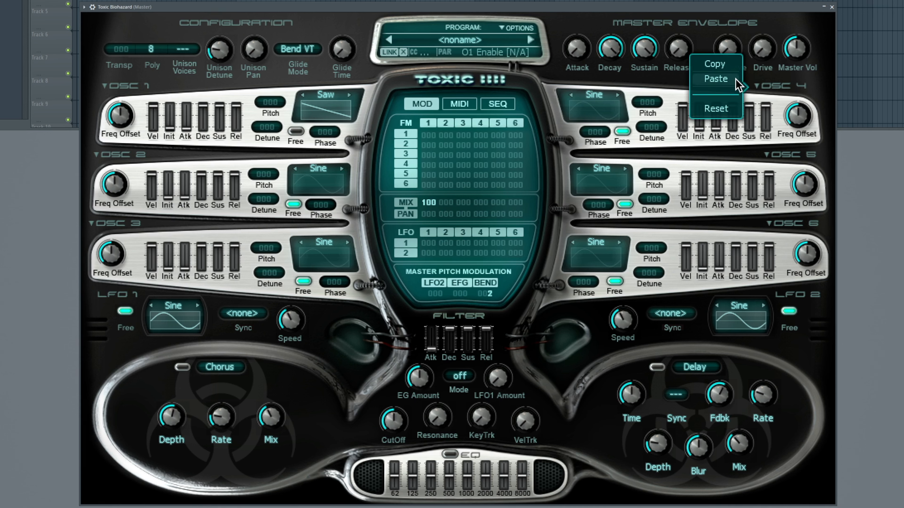
pyautogui.click(656, 80)
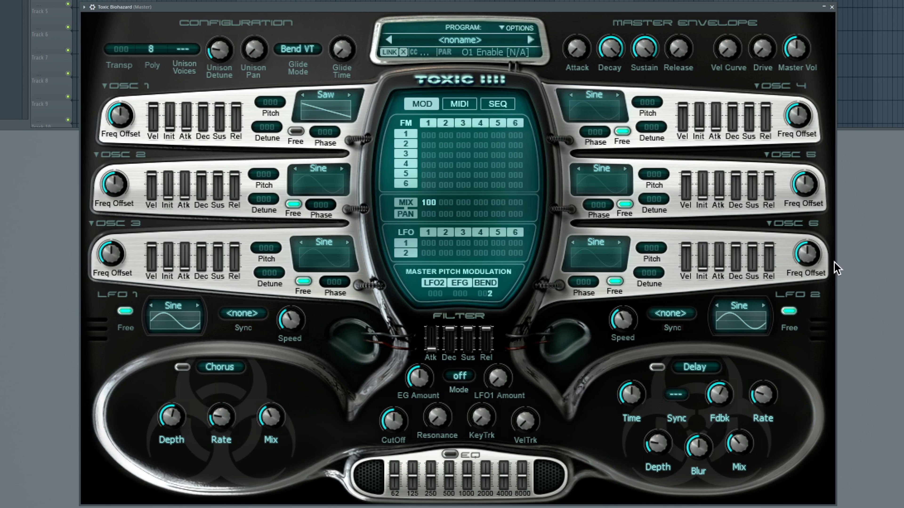
# Choose the Custom waveform for OSC 1 and browse the available wave files without loading one
pyautogui.click(316, 108)
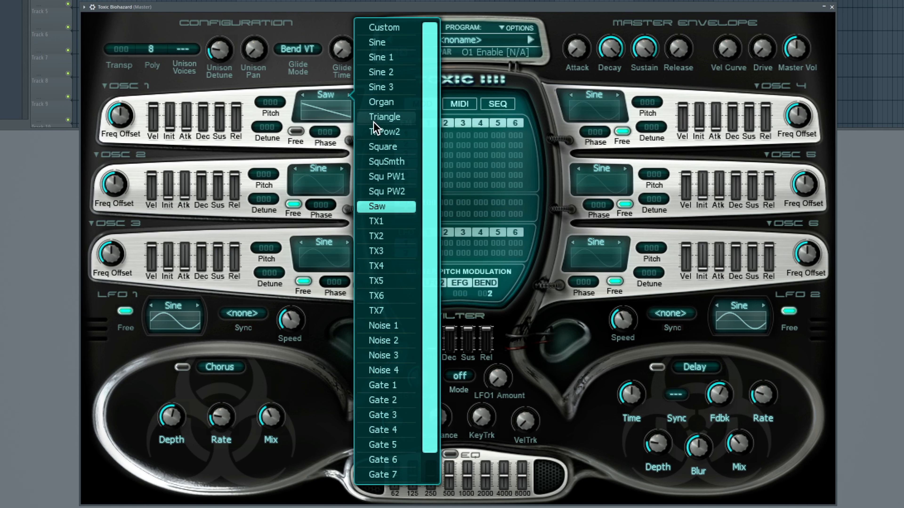
pyautogui.click(388, 29)
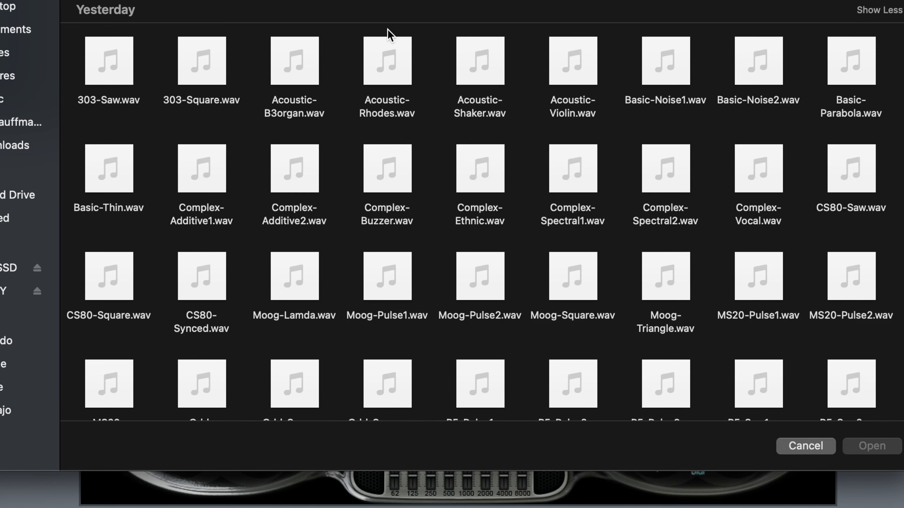
pyautogui.scroll(-10, 363, 293)
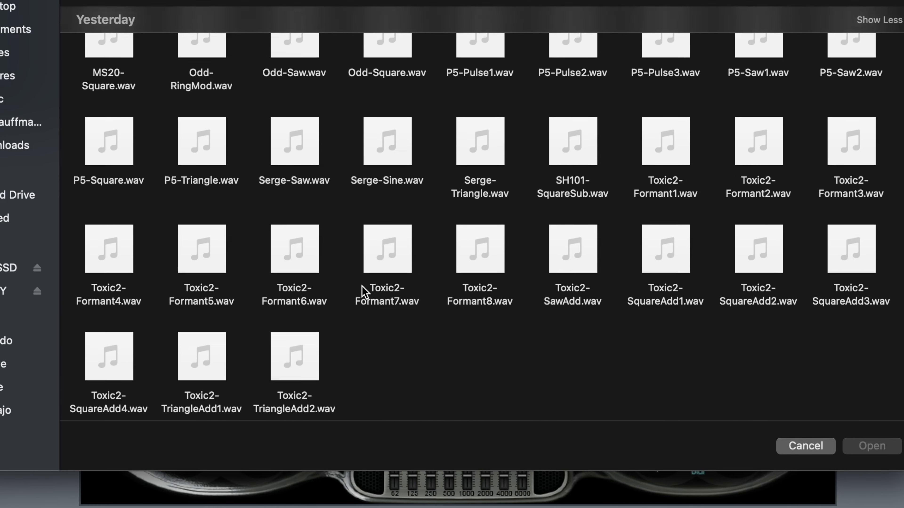
pyautogui.scroll(10, 364, 294)
pyautogui.scroll(-10, 363, 294)
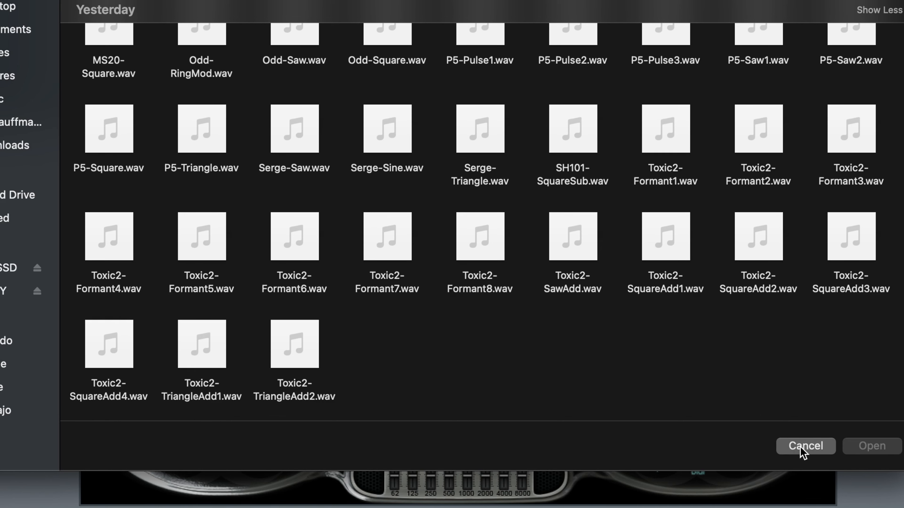
pyautogui.click(802, 449)
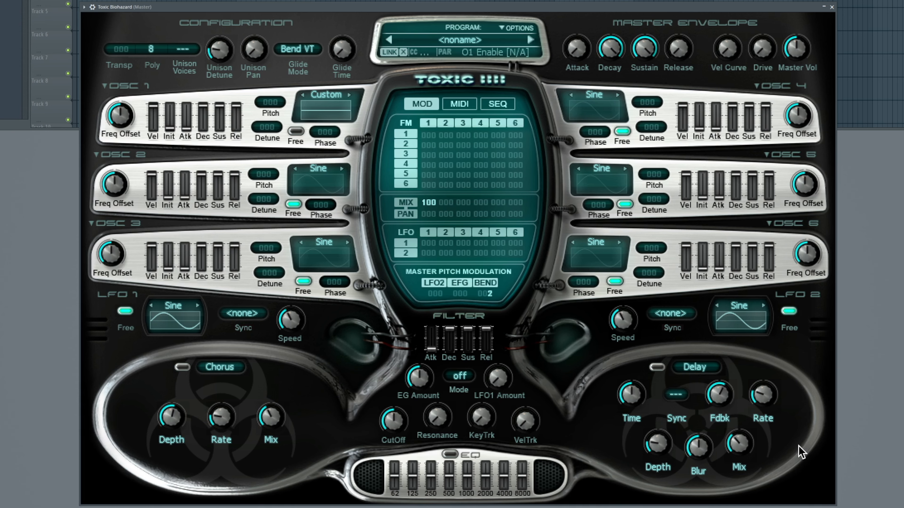
pyautogui.click(331, 101)
pyautogui.click(331, 101)
# View the MIDI modulation and sequencer pages, trying out the first sequencer step, and return to the modulation matrix
pyautogui.click(458, 107)
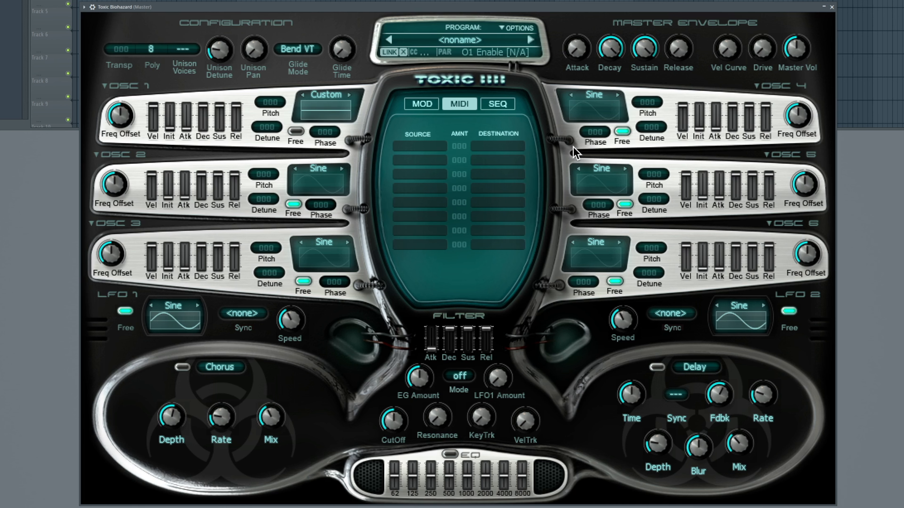
pyautogui.click(498, 104)
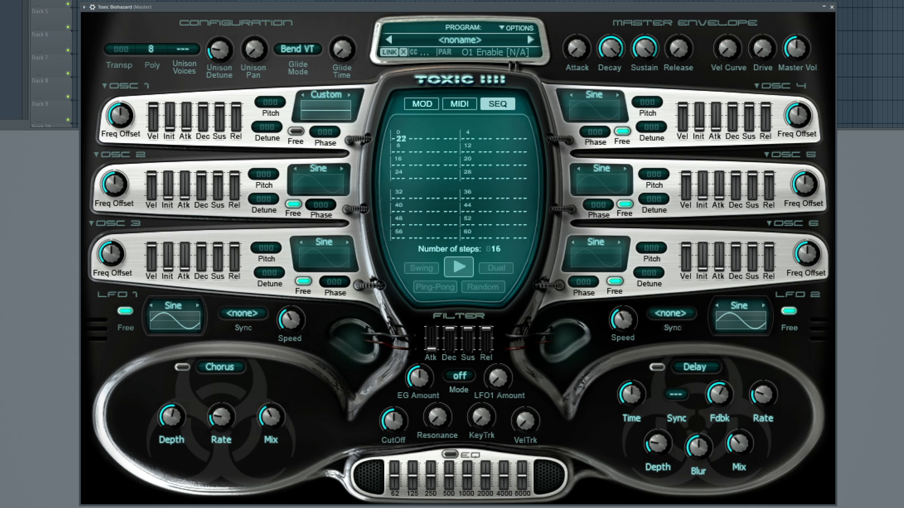
pyautogui.moveTo(398, 139); pyautogui.dragTo(398, 166)
pyautogui.click(431, 104)
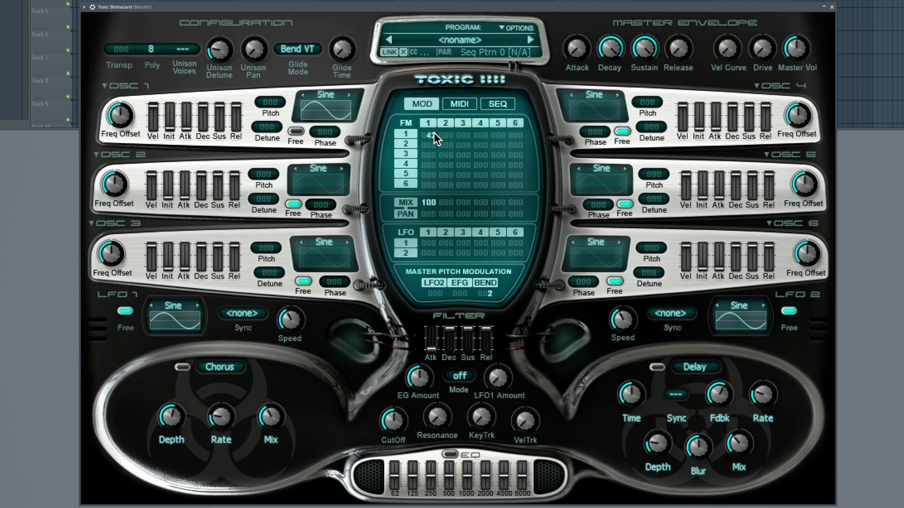
# Try out FM of OSC 1 by itself, then enable OSC 2 and try it as the modulator of OSC 1
pyautogui.moveTo(431, 135); pyautogui.dragTo(431, 118)
pyautogui.moveTo(429, 135)
pyautogui.mouseDown()
pyautogui.moveTo(428, 150)
pyautogui.moveTo(429, 137)
pyautogui.mouseUp()
pyautogui.click(306, 183)
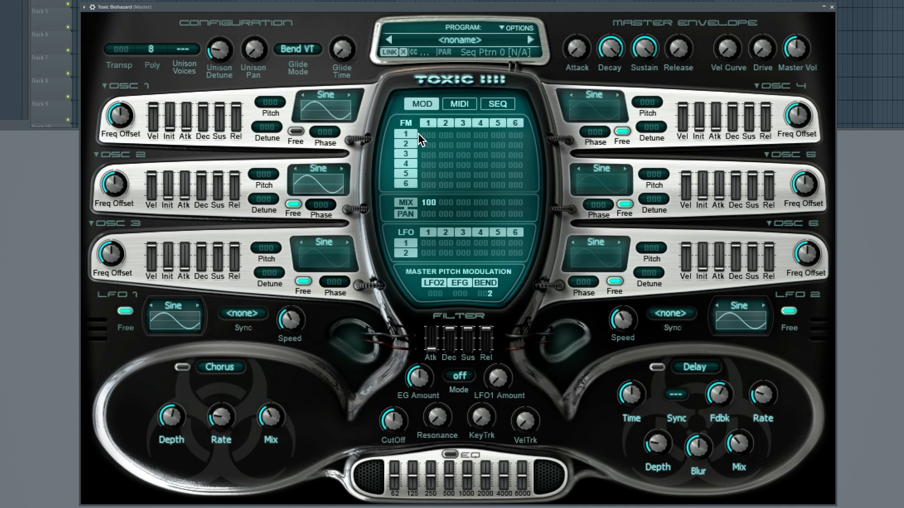
pyautogui.moveTo(446, 134)
pyautogui.mouseDown()
pyautogui.moveTo(446, 94)
pyautogui.moveTo(446, 135)
pyautogui.mouseUp()
# Set the FM amount from OSC 3 to OSC 4 to 100 and the mix level of OSC 4 to 100
pyautogui.moveTo(465, 173); pyautogui.dragTo(465, 147)
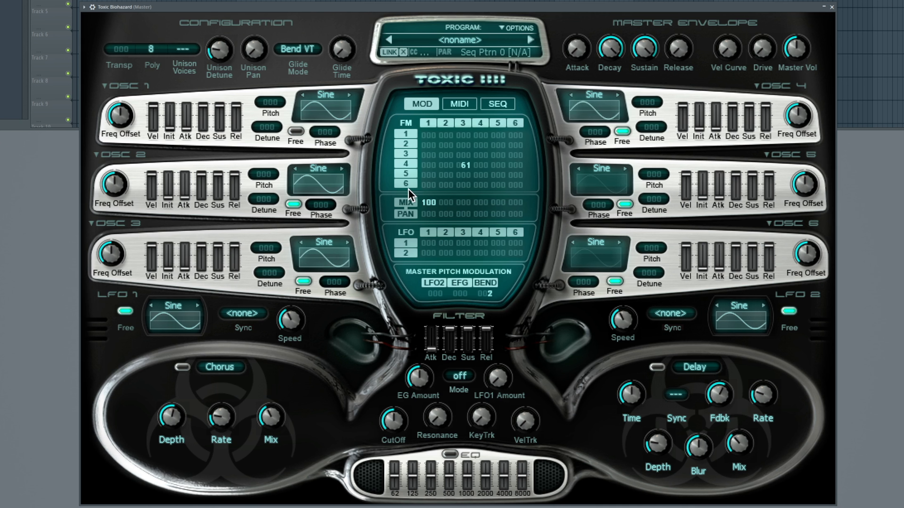
pyautogui.moveTo(465, 163); pyautogui.dragTo(465, 147)
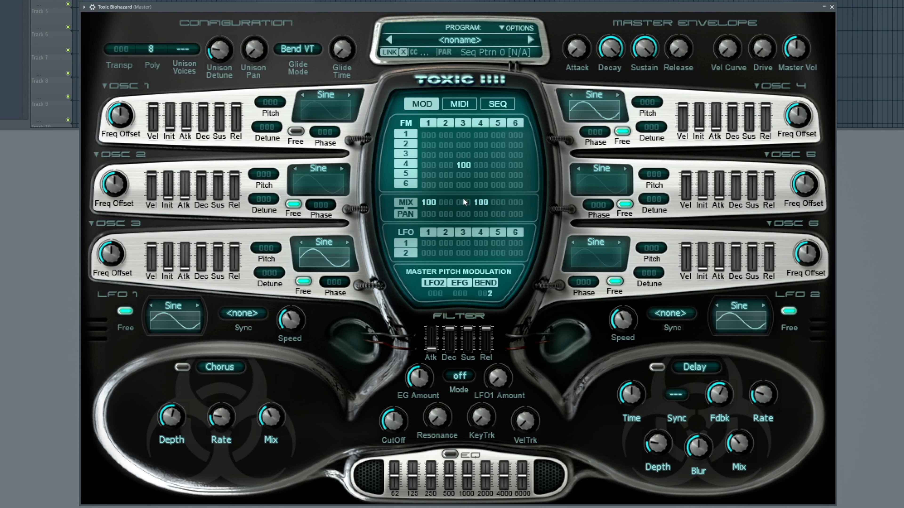
pyautogui.moveTo(483, 203)
pyautogui.mouseDown()
pyautogui.moveTo(483, 215)
pyautogui.moveTo(483, 202)
pyautogui.mouseUp()
pyautogui.moveTo(463, 165); pyautogui.dragTo(463, 163)
# Enable the remaining oscillators and set the mix levels of OSC 2, 3, 5 and 6 to 100
pyautogui.click(314, 180)
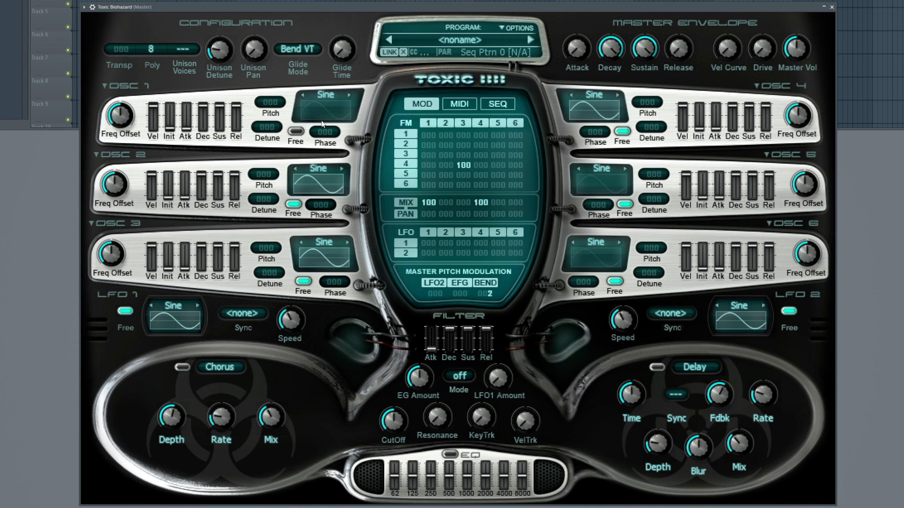
pyautogui.click(605, 194)
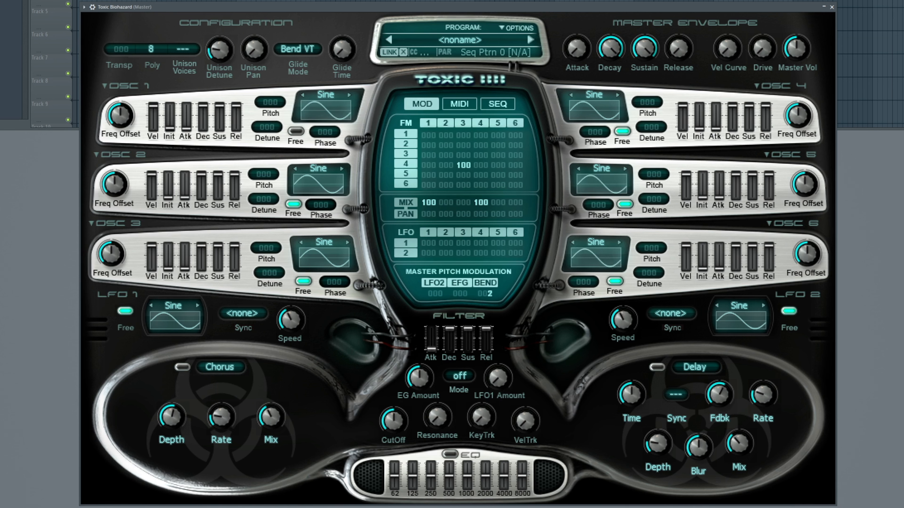
pyautogui.moveTo(444, 202); pyautogui.dragTo(444, 166)
pyautogui.moveTo(463, 203); pyautogui.dragTo(463, 166)
pyautogui.moveTo(502, 206); pyautogui.dragTo(502, 171)
pyautogui.moveTo(513, 204); pyautogui.dragTo(513, 169)
# Try out the pan of OSC 1 and set the LFO 1 amount for OSC 1 to -99
pyautogui.moveTo(434, 210)
pyautogui.mouseDown()
pyautogui.moveTo(434, 200)
pyautogui.moveTo(434, 221)
pyautogui.moveTo(434, 200)
pyautogui.mouseUp()
pyautogui.moveTo(428, 244); pyautogui.dragTo(431, 281)
# Reset the program, then enable OSC 2 and set its FM amount on OSC 1 to 86
pyautogui.click(515, 27)
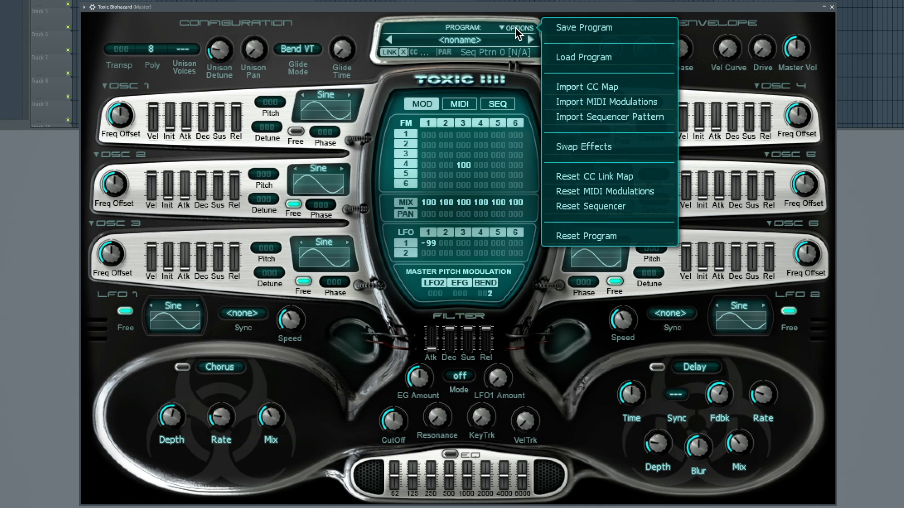
pyautogui.click(579, 236)
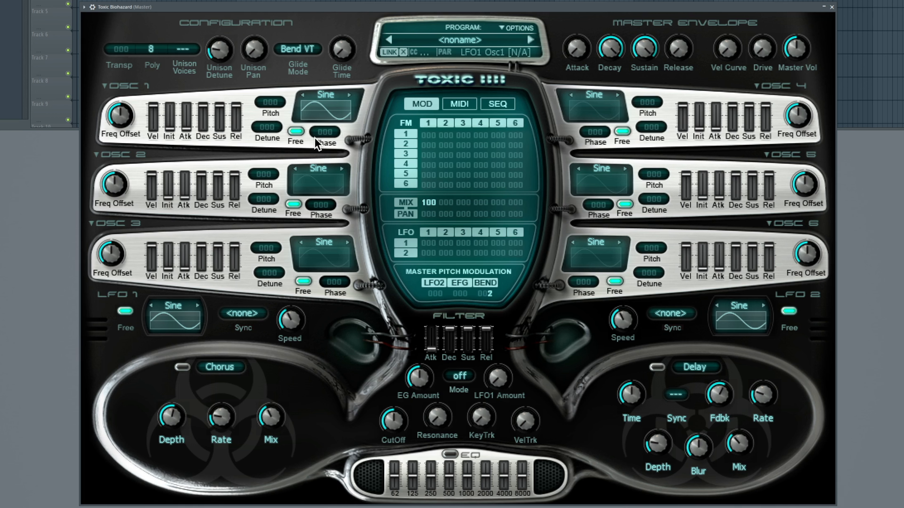
pyautogui.click(311, 184)
pyautogui.moveTo(446, 134); pyautogui.dragTo(447, 105)
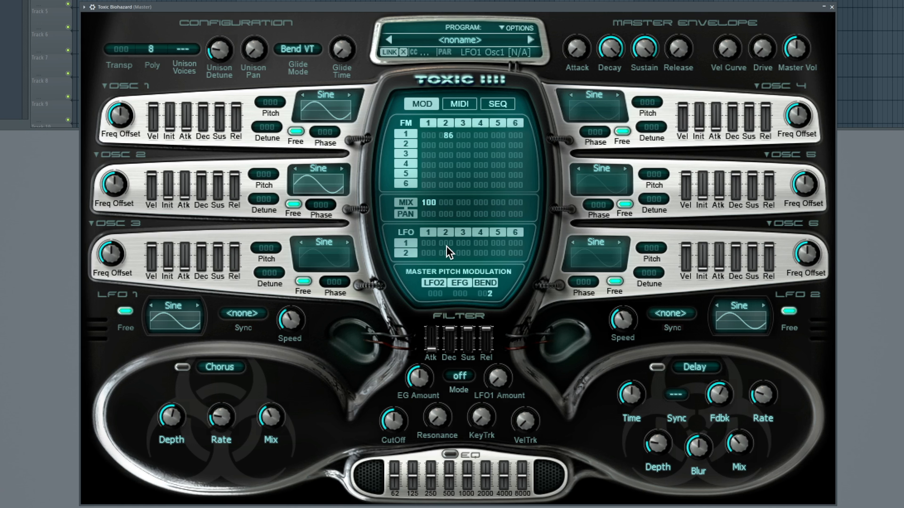
# Set the LFO 1 amount for OSC 2 to -53 and change the LFO 1 waveform to Triangle
pyautogui.moveTo(447, 245); pyautogui.dragTo(446, 270)
pyautogui.click(126, 313)
pyautogui.click(125, 311)
pyautogui.click(173, 312)
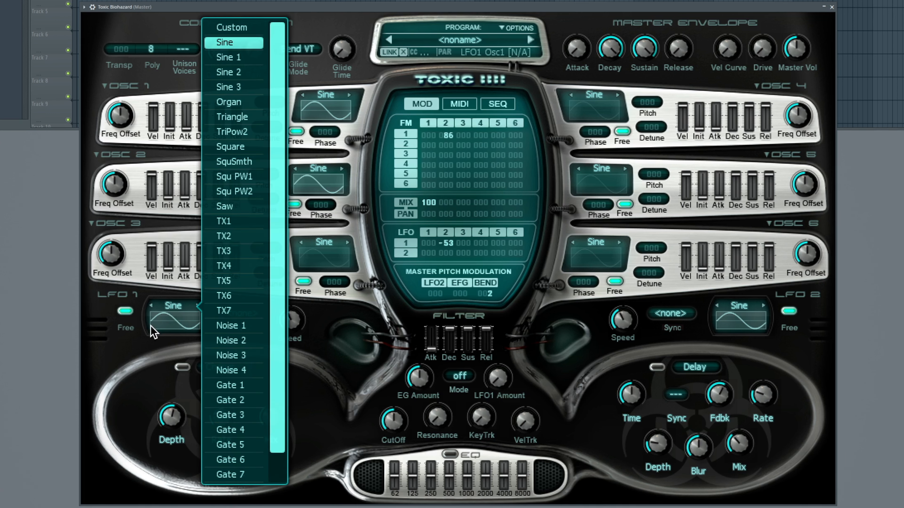
pyautogui.scroll(-2, 232, 331)
pyautogui.scroll(2, 231, 330)
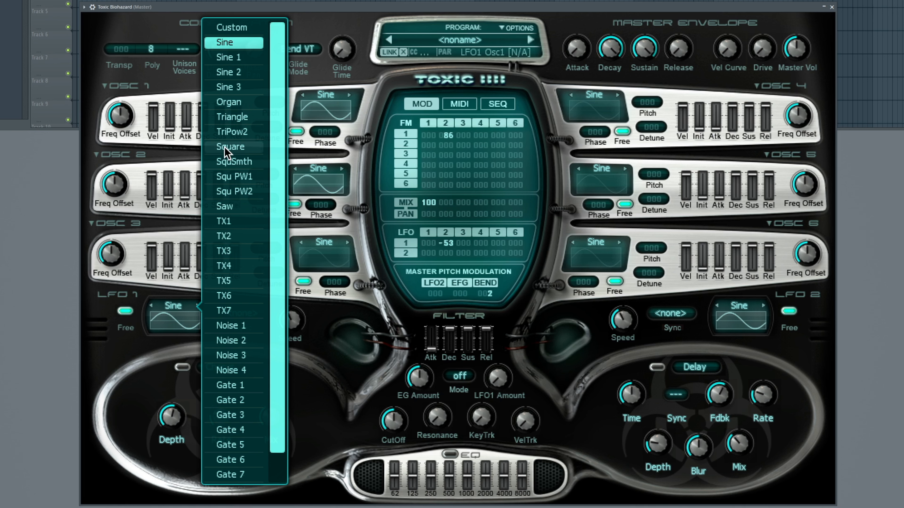
pyautogui.click(235, 118)
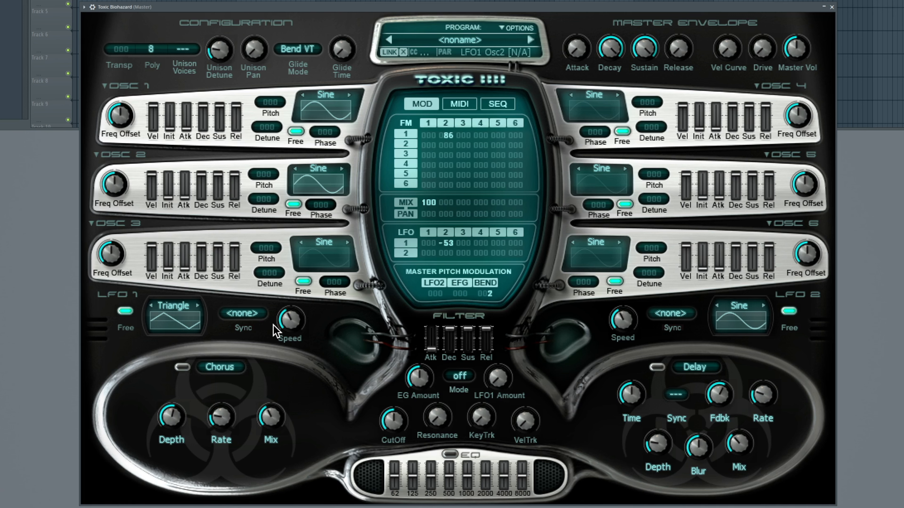
# Raise the LFO 1 speed, set its sync to 1/16 and try out the speed with sync on
pyautogui.click(247, 315)
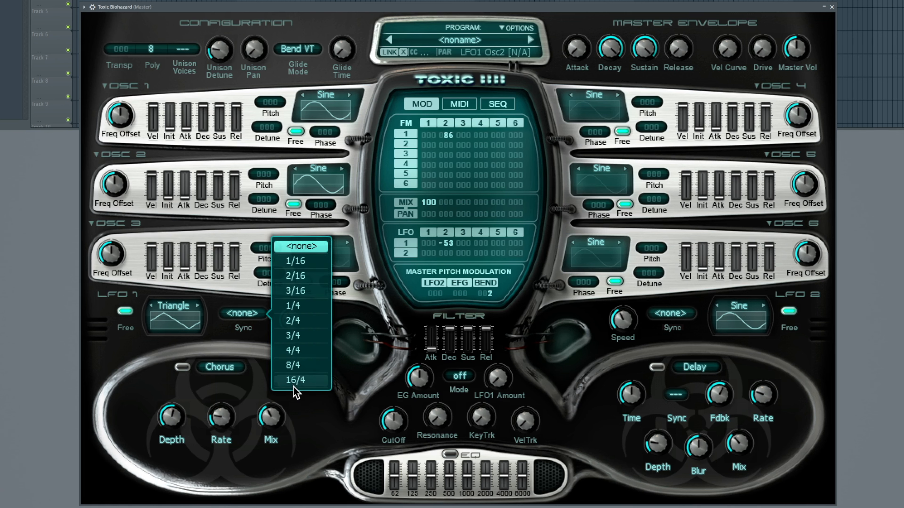
pyautogui.click(239, 330)
pyautogui.moveTo(286, 318); pyautogui.dragTo(285, 308)
pyautogui.click(243, 313)
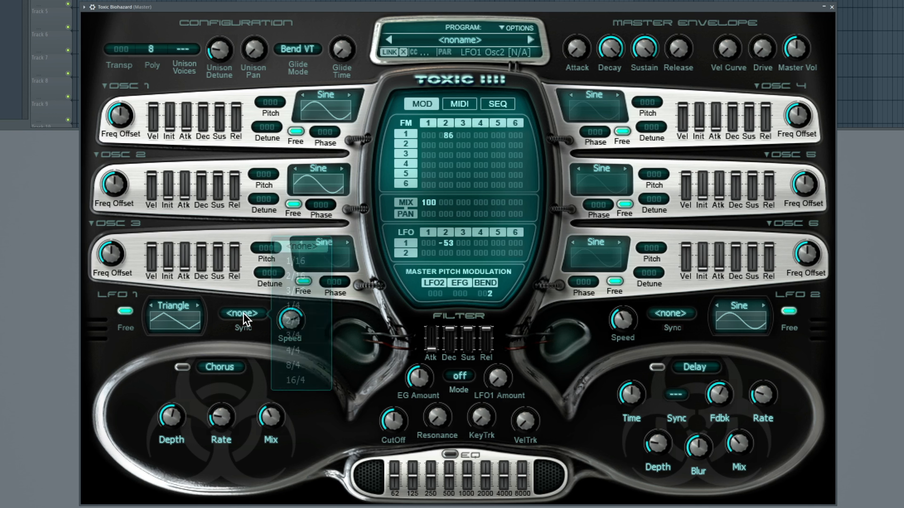
pyautogui.click(299, 261)
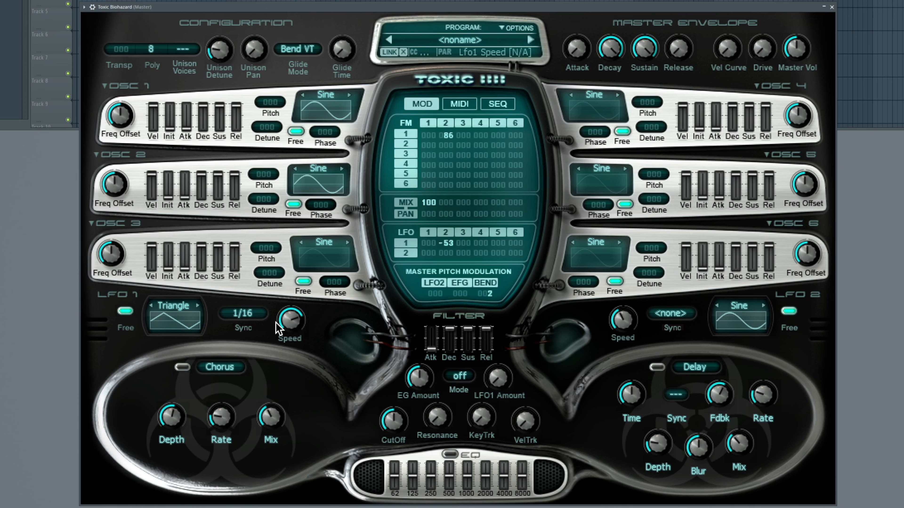
pyautogui.moveTo(279, 327); pyautogui.dragTo(266, 313)
# Switch the LFO 1 sync to 3/16 and back to 1/16, trying out the speed again
pyautogui.click(248, 313)
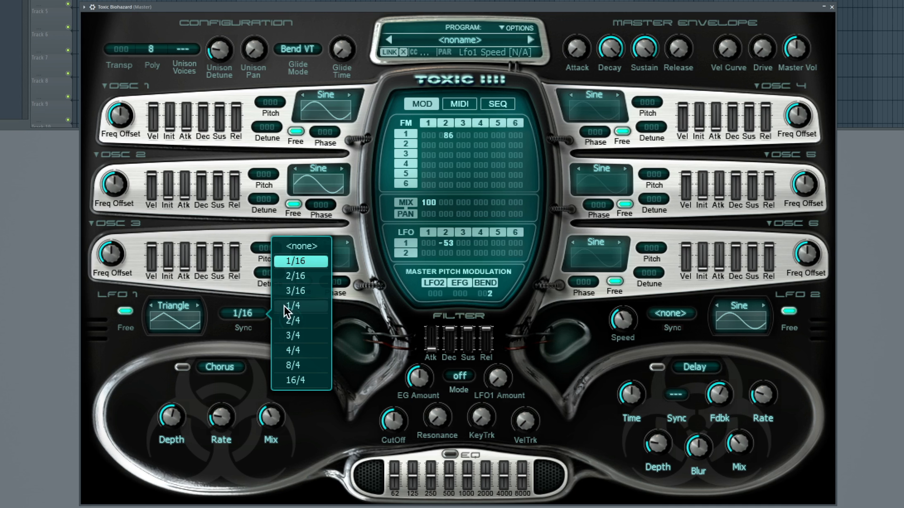
pyautogui.click(298, 294)
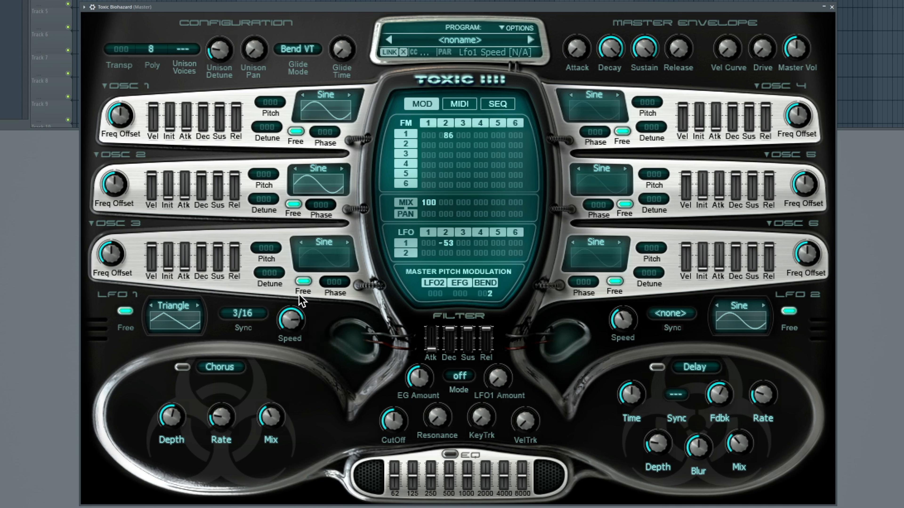
pyautogui.click(245, 316)
pyautogui.click(312, 263)
pyautogui.moveTo(293, 331); pyautogui.dragTo(293, 315)
# Set the LFO 1 sync to none and adjust the LFO 1 speed
pyautogui.click(240, 313)
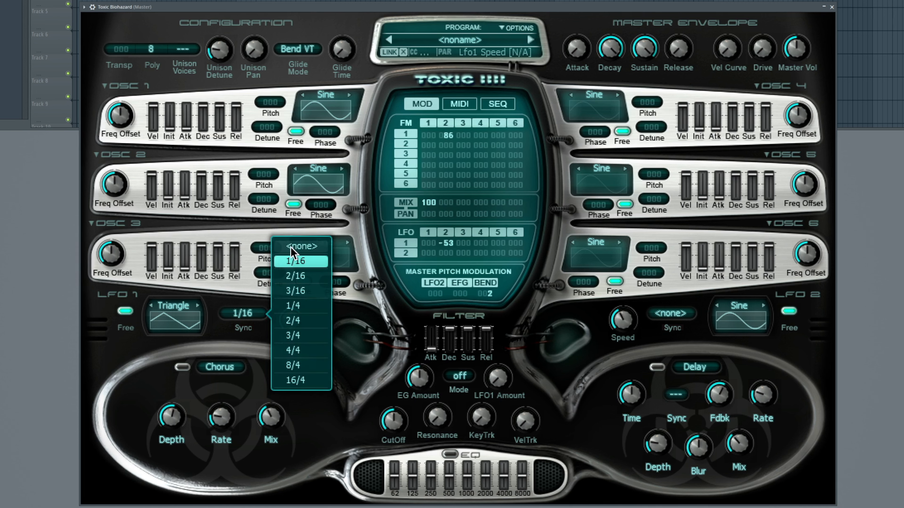
pyautogui.click(304, 247)
pyautogui.moveTo(289, 322); pyautogui.dragTo(290, 321)
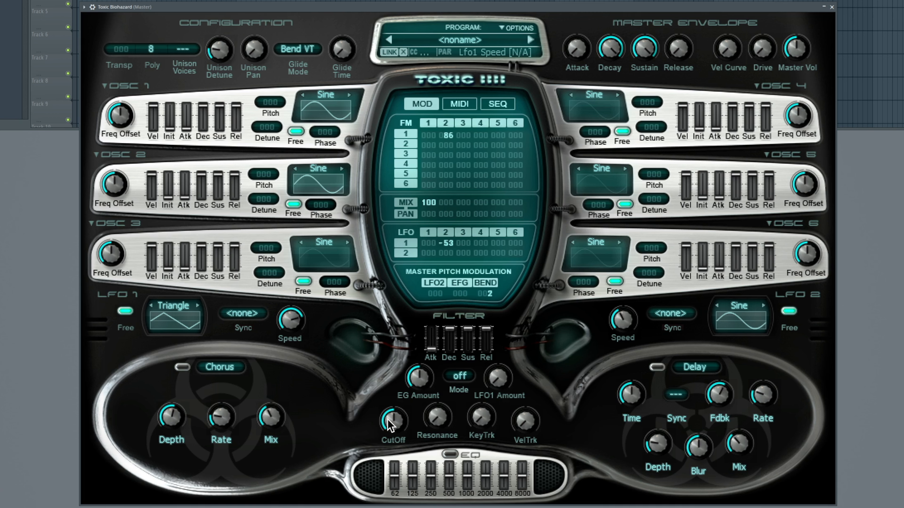
# Switch the filter mode to HP and then to LP, trying out the filter cutoff
pyautogui.moveTo(388, 420)
pyautogui.mouseDown()
pyautogui.moveTo(387, 390)
pyautogui.moveTo(387, 419)
pyautogui.mouseUp()
pyautogui.click(459, 377)
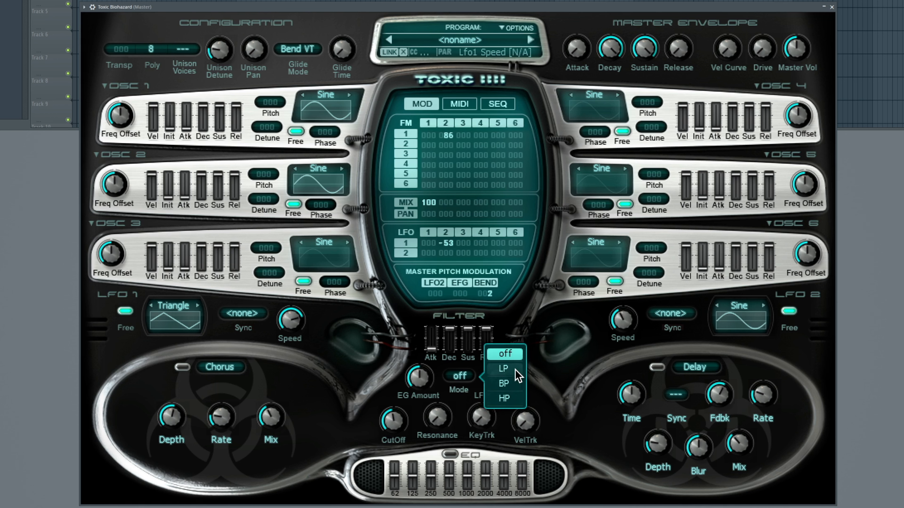
pyautogui.click(507, 398)
pyautogui.click(462, 376)
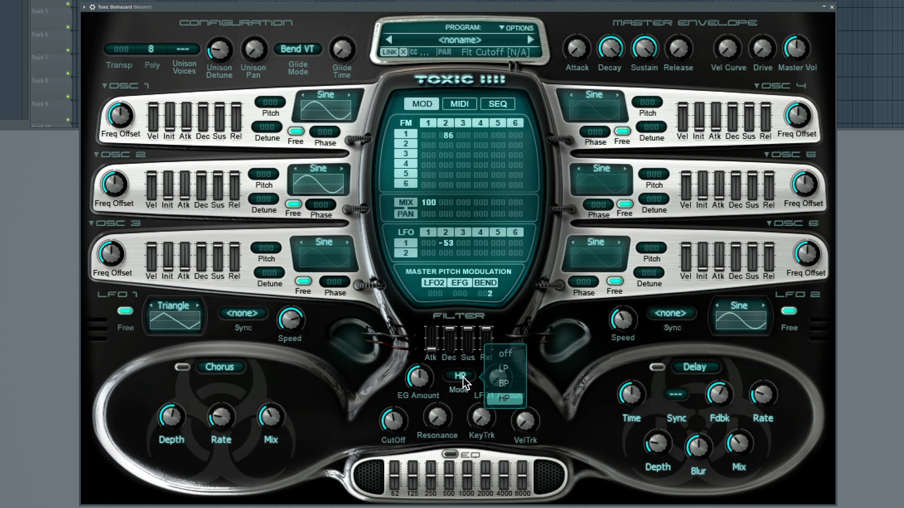
pyautogui.click(506, 370)
pyautogui.moveTo(390, 423); pyautogui.dragTo(389, 417)
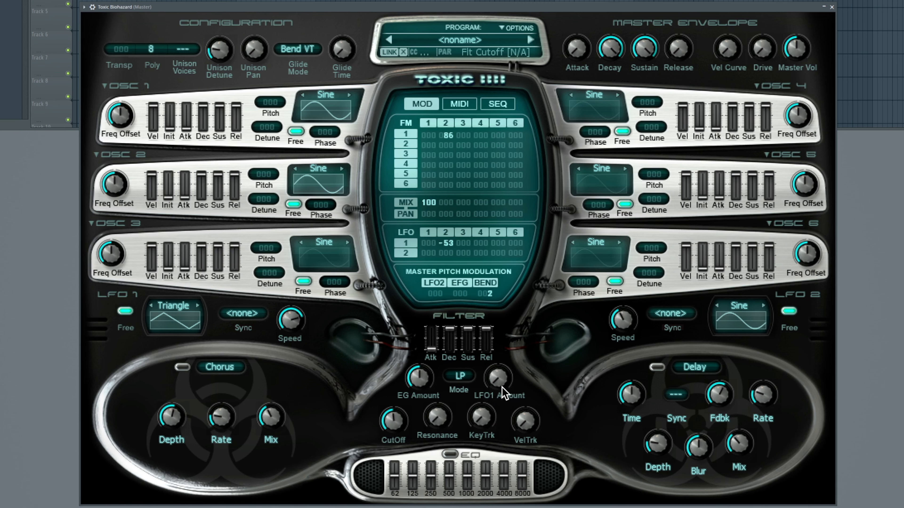
# Raise the filter's LFO1 amount and try out its EG amount, key tracking and velocity tracking
pyautogui.moveTo(502, 387)
pyautogui.mouseDown()
pyautogui.moveTo(502, 353)
pyautogui.moveTo(502, 392)
pyautogui.mouseUp()
pyautogui.moveTo(415, 383)
pyautogui.mouseDown()
pyautogui.moveTo(416, 356)
pyautogui.moveTo(416, 408)
pyautogui.moveTo(416, 383)
pyautogui.mouseUp()
pyautogui.moveTo(420, 383); pyautogui.dragTo(420, 413)
pyautogui.moveTo(419, 378); pyautogui.dragTo(419, 356)
pyautogui.moveTo(481, 422)
pyautogui.mouseDown()
pyautogui.moveTo(481, 384)
pyautogui.moveTo(481, 416)
pyautogui.moveTo(489, 414)
pyautogui.mouseUp()
pyautogui.moveTo(523, 426)
pyautogui.mouseDown()
pyautogui.moveTo(524, 405)
pyautogui.moveTo(524, 426)
pyautogui.mouseUp()
# Turn on the EQ, lower its 62 band, and turn the EQ off
pyautogui.click(450, 454)
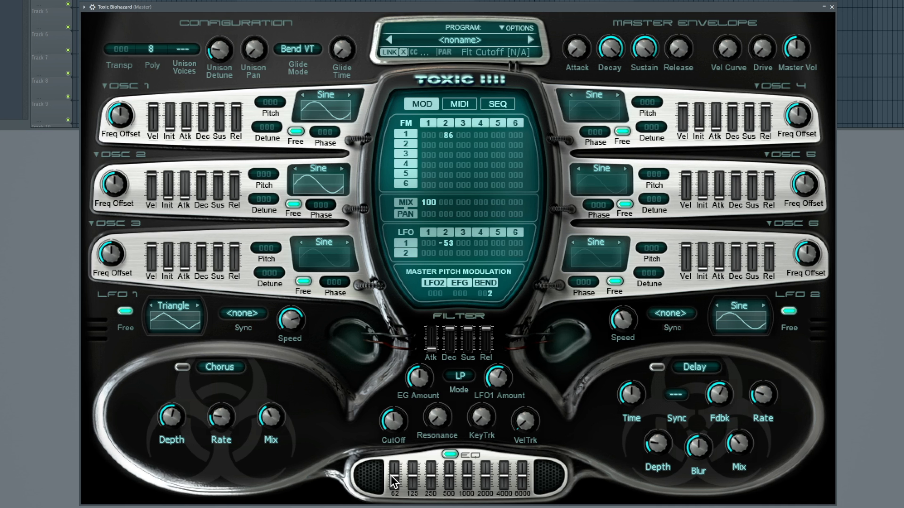
pyautogui.moveTo(394, 475); pyautogui.dragTo(467, 472)
pyautogui.click(450, 455)
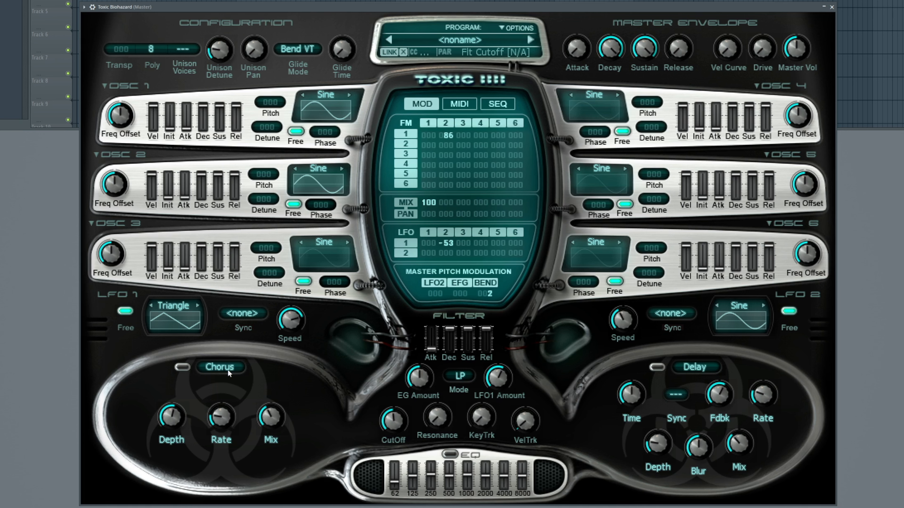
# Enable the first effect and change its type from Chorus to Lo-Fi
pyautogui.click(216, 365)
pyautogui.click(176, 367)
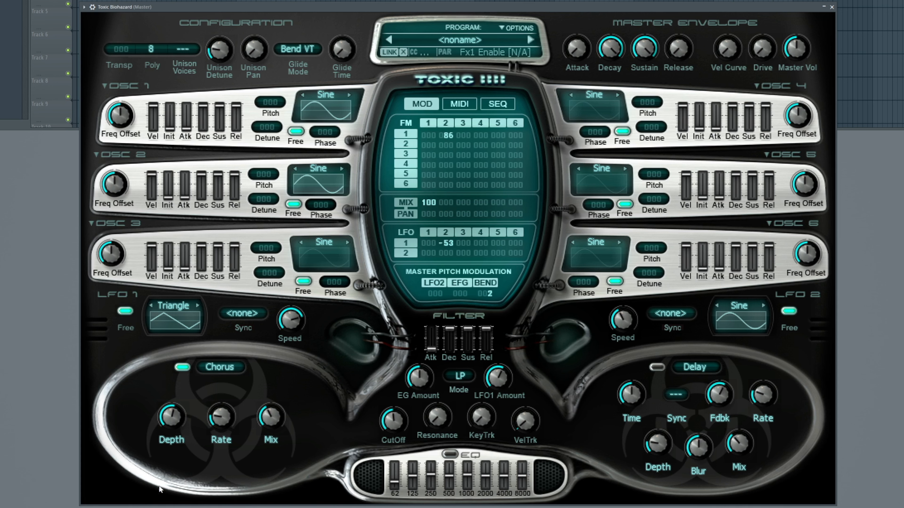
pyautogui.click(225, 369)
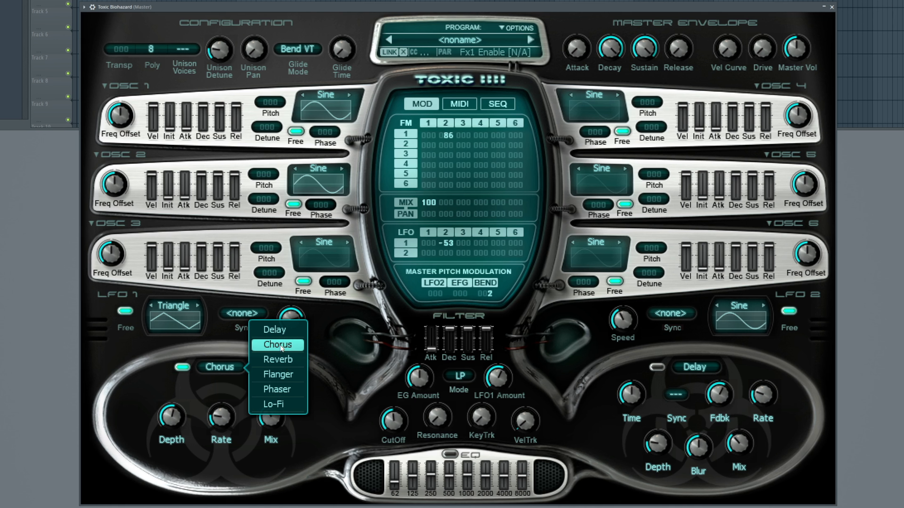
pyautogui.click(274, 405)
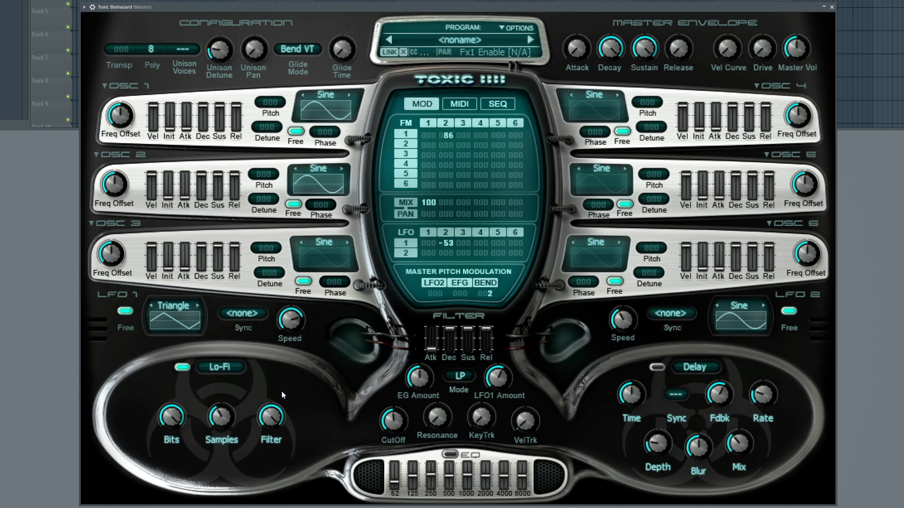
# Enable the second effect and change its type from Delay to Reverb
pyautogui.click(656, 367)
pyautogui.click(701, 367)
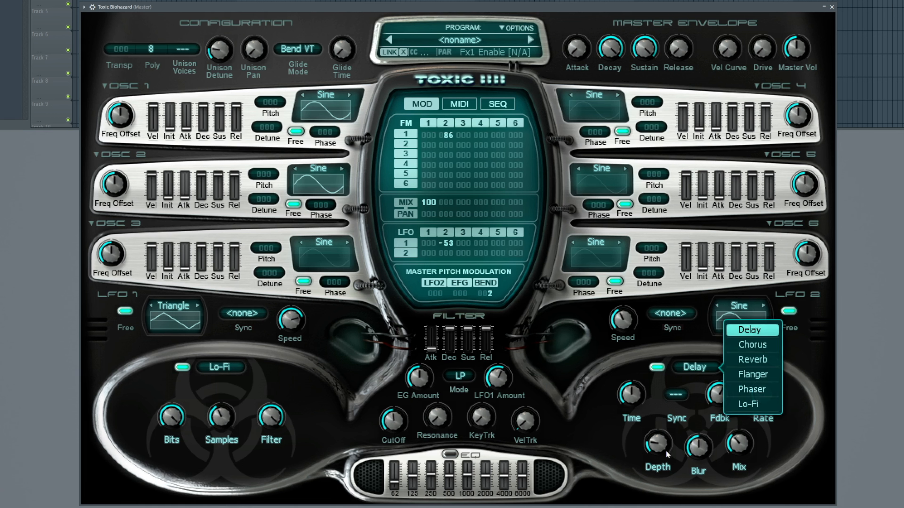
pyautogui.click(751, 359)
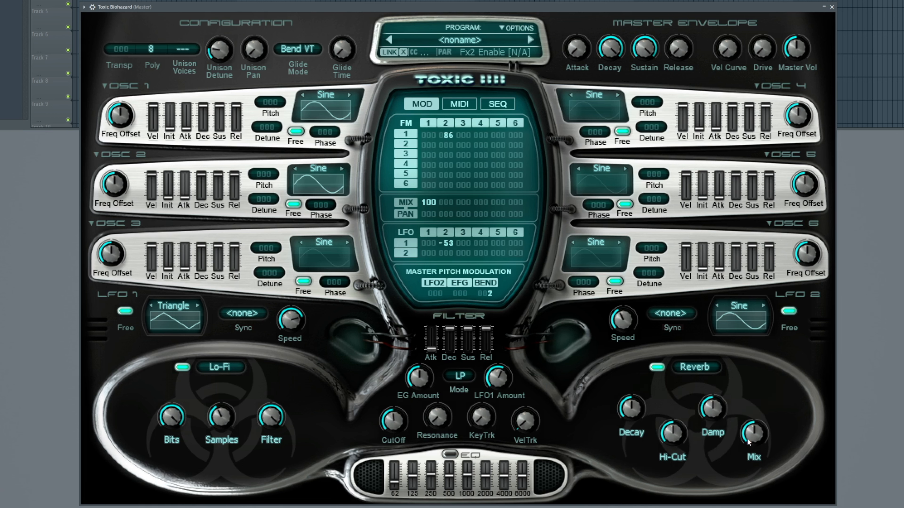